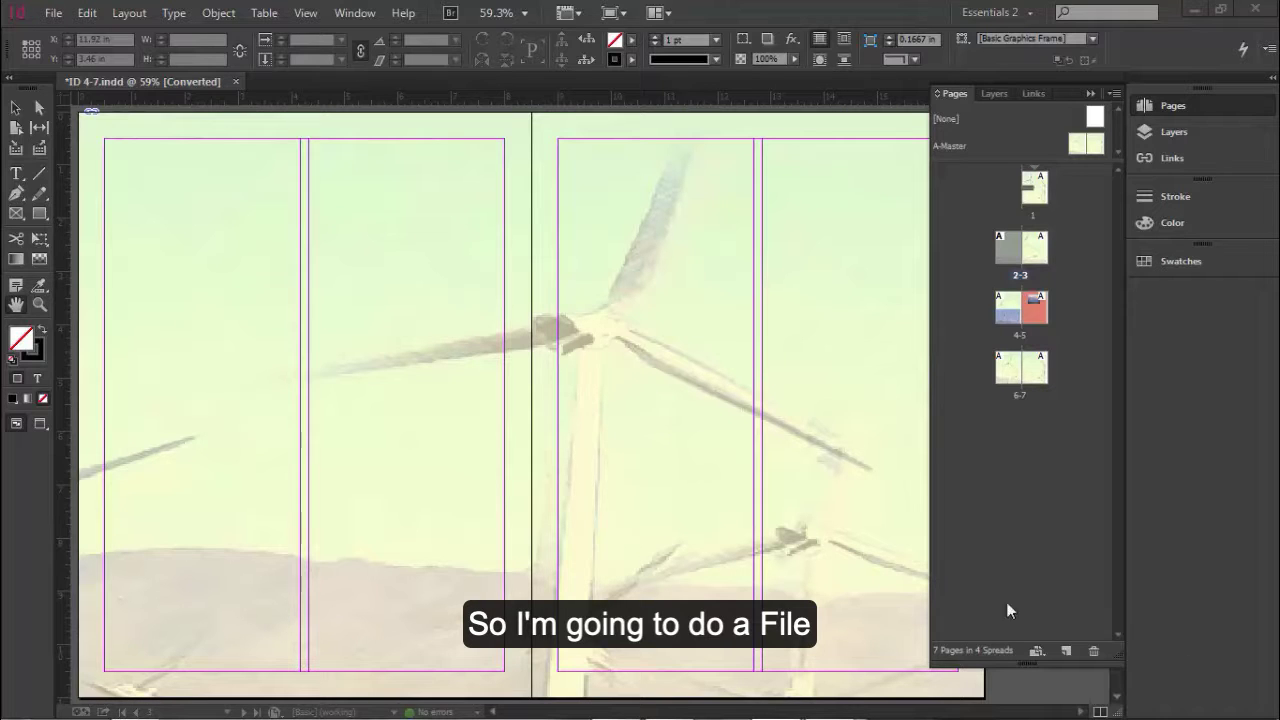
Step: Place Windmill text.doc at the upper corner of the first column on page 2, without import options
click(50, 15)
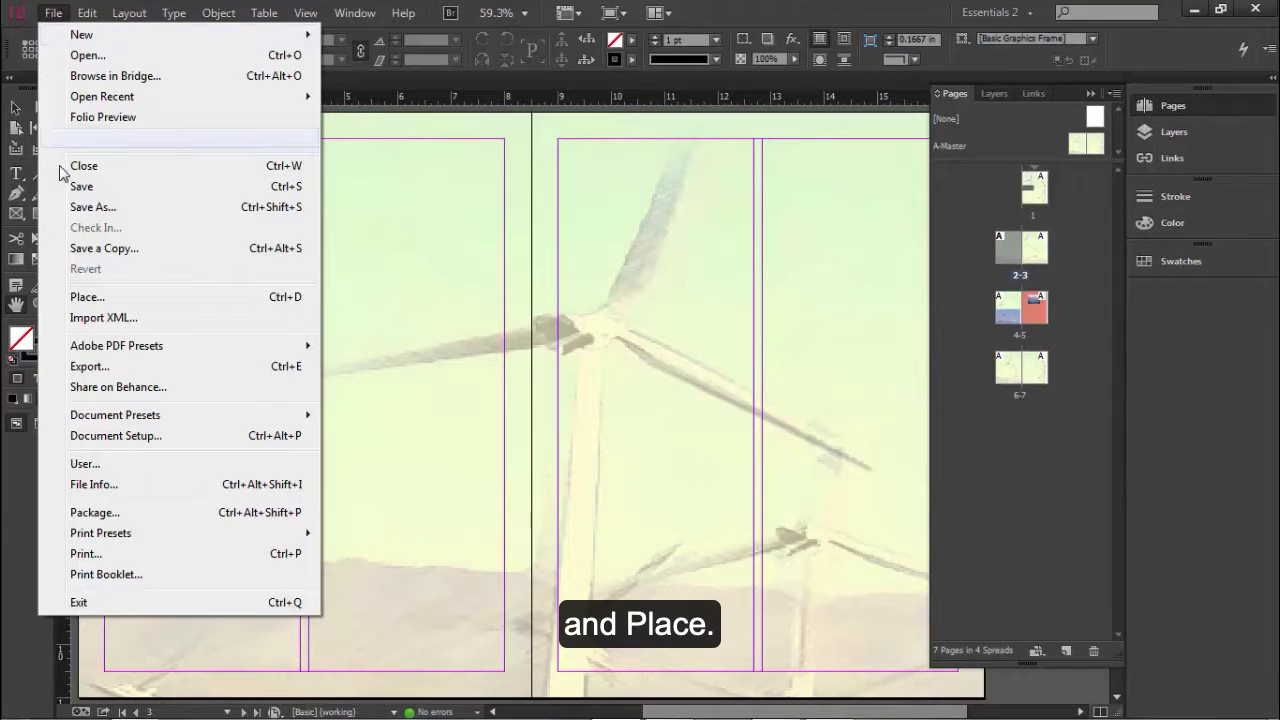
click(87, 297)
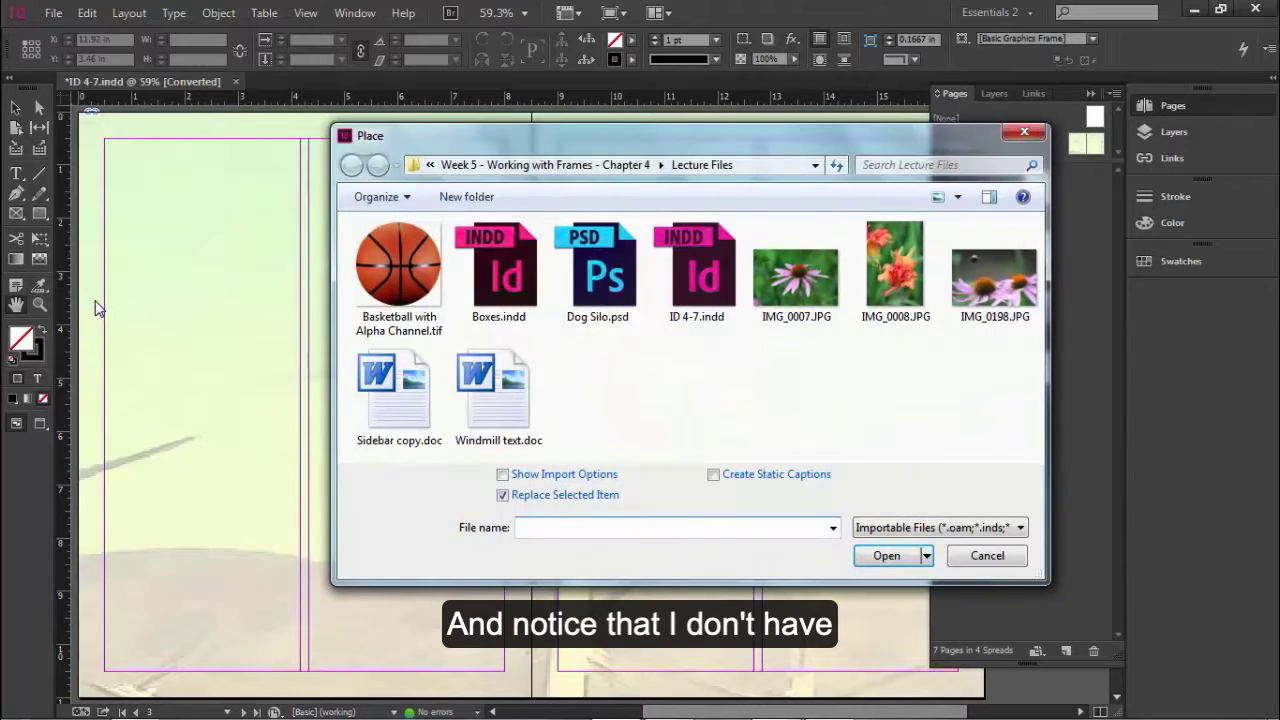
click(530, 418)
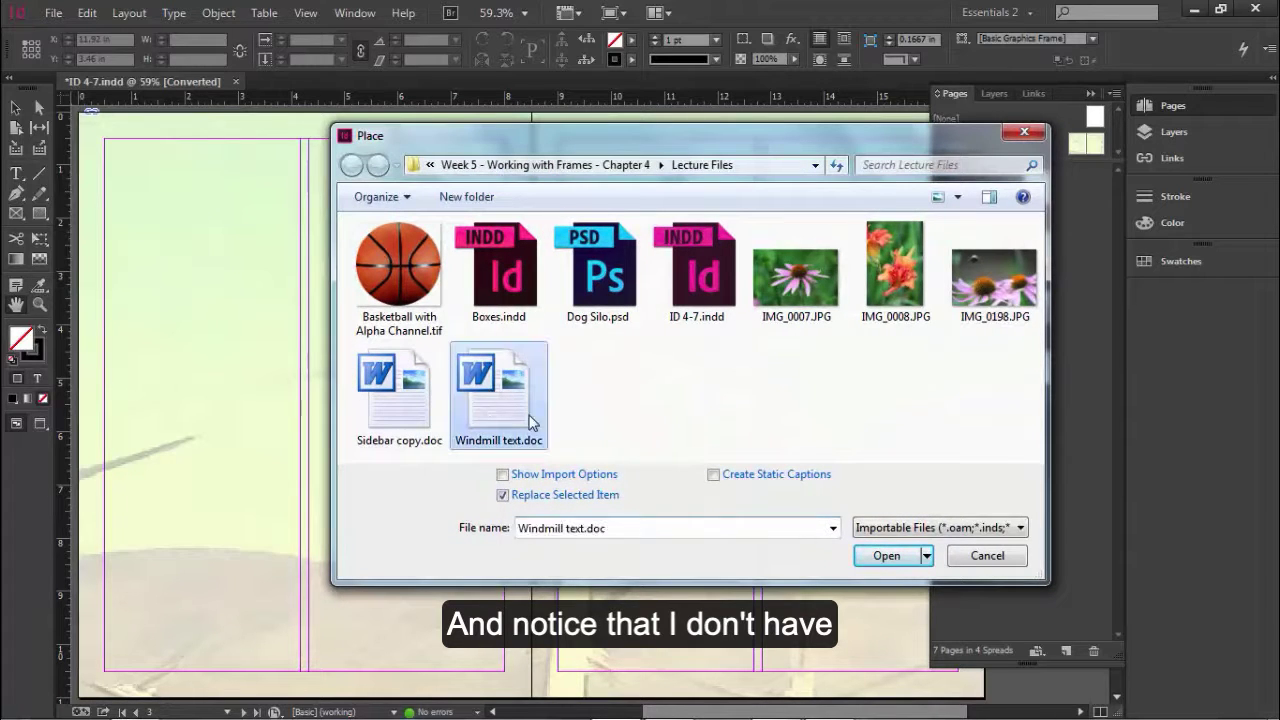
click(885, 555)
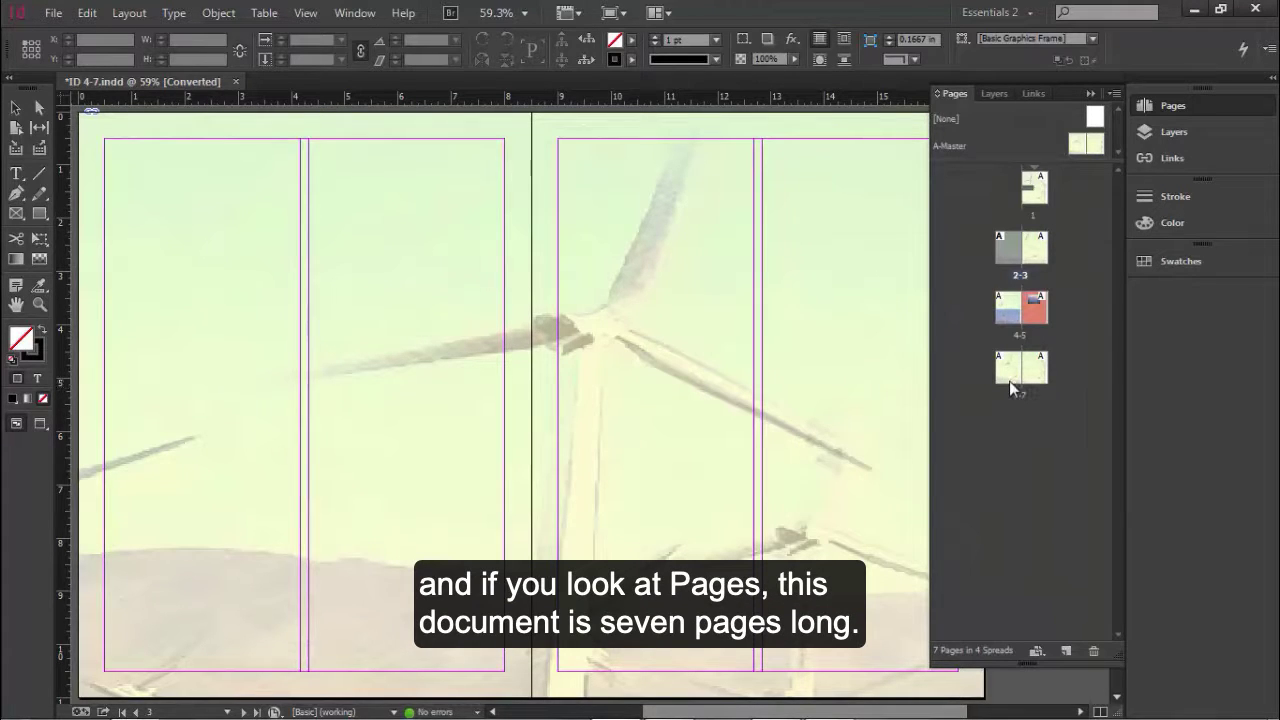
click(1010, 263)
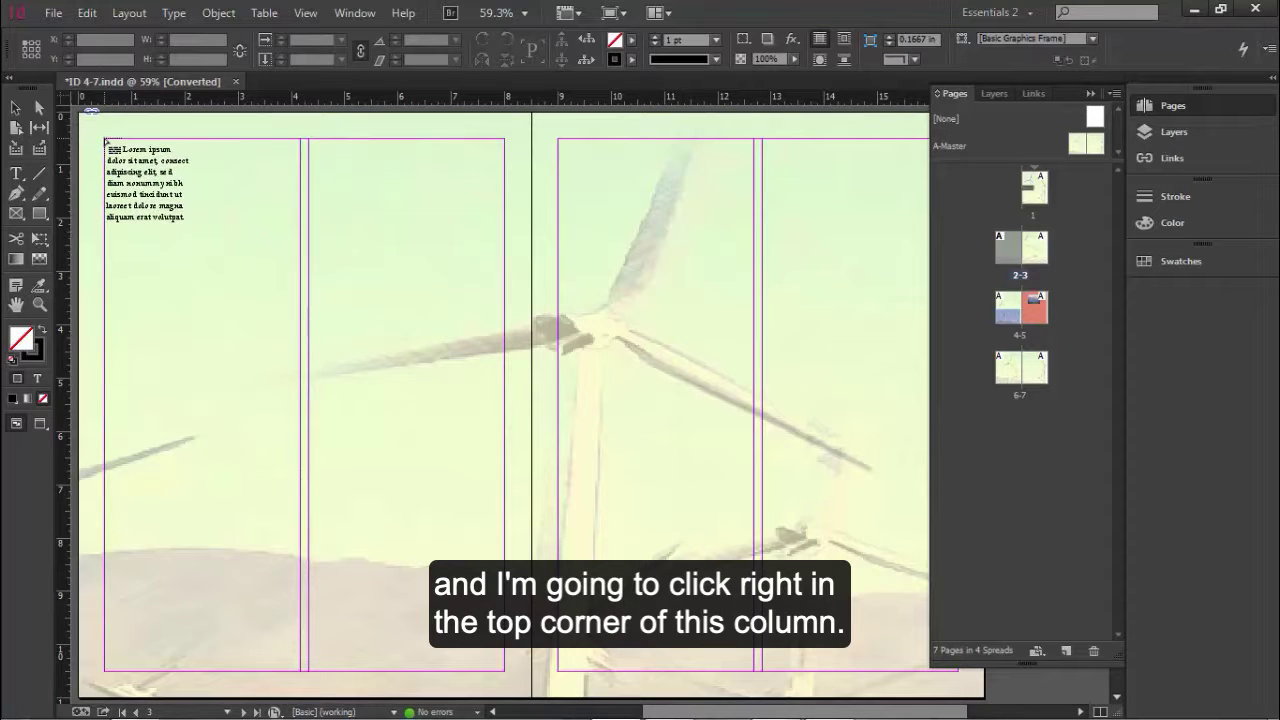
click(104, 139)
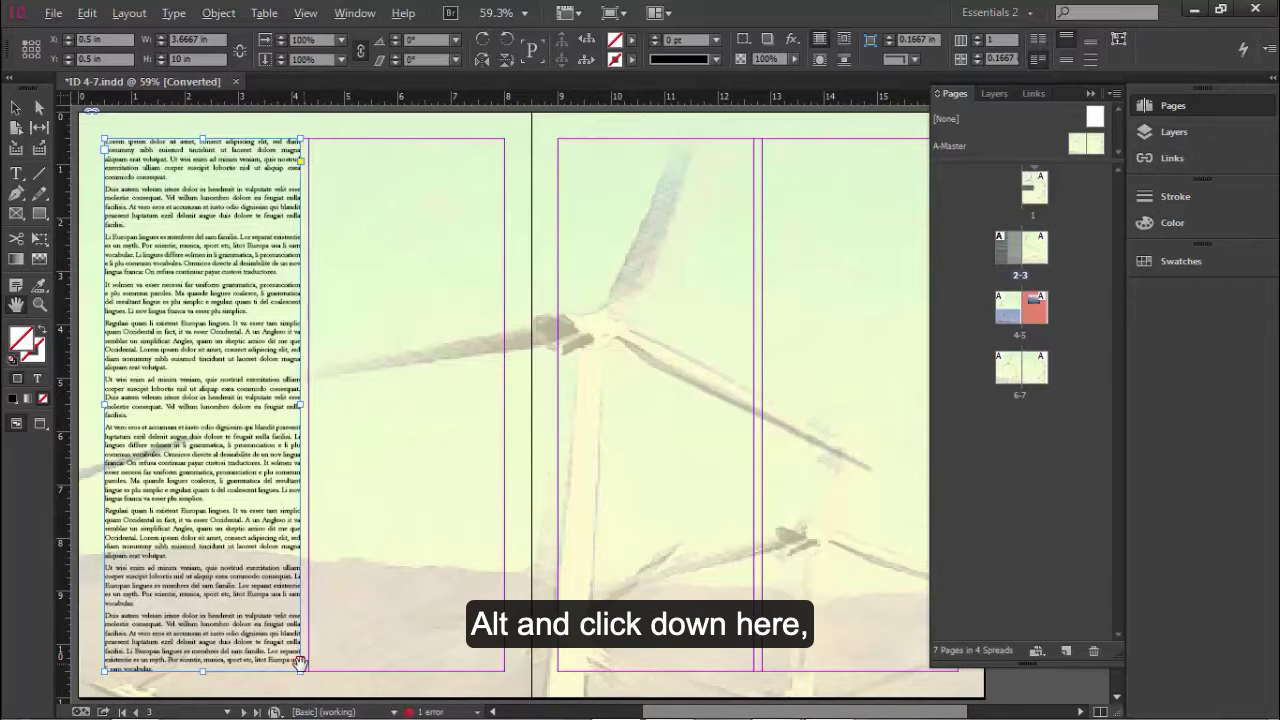
Step: Flow the overset text into page 2's second column, and autoflow the rest from page 3's first column through the following pages
key(alt)
key(alt)
alt+click(300, 662)
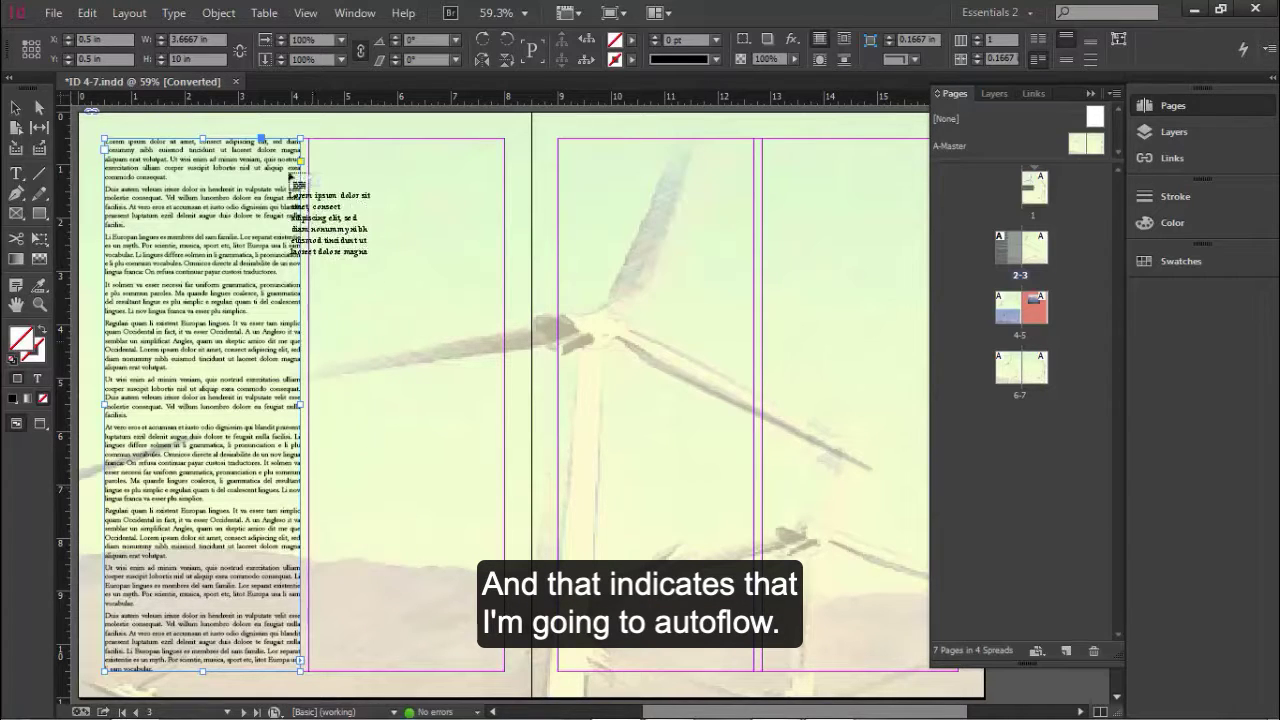
click(310, 143)
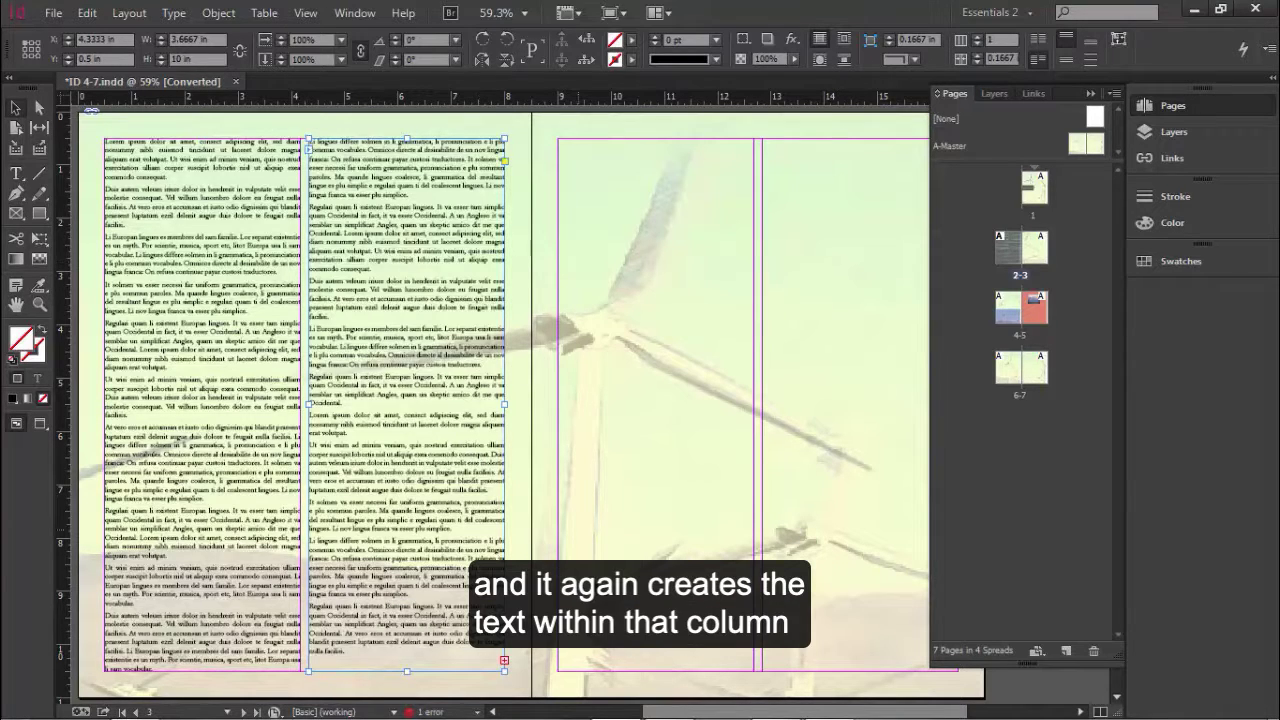
click(505, 664)
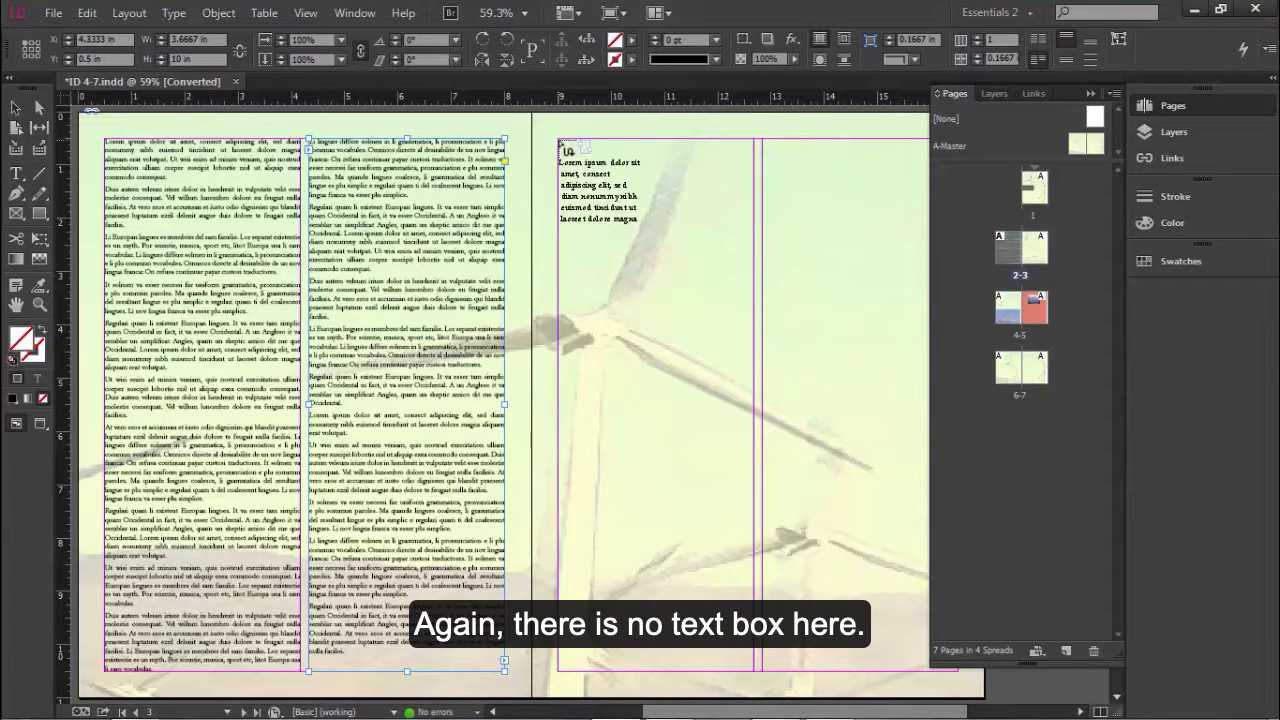
click(561, 141)
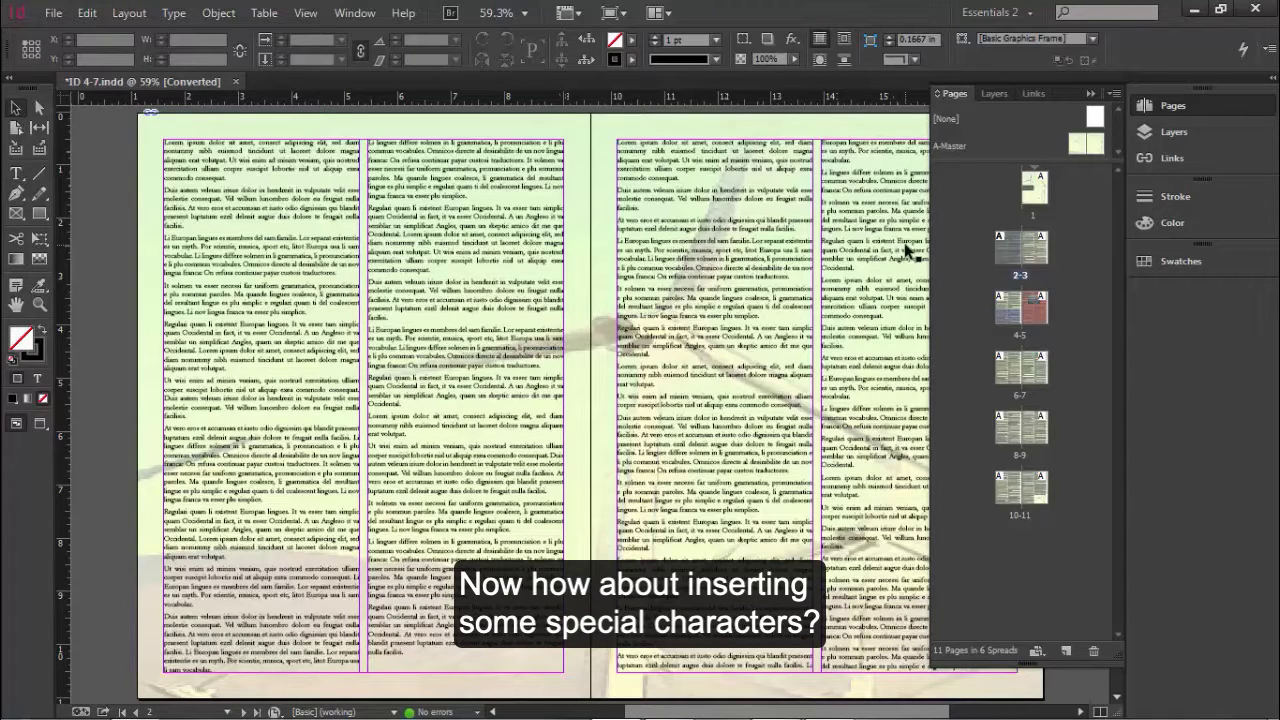
Step: Delete both column text frames from page 5
double_click(1037, 314)
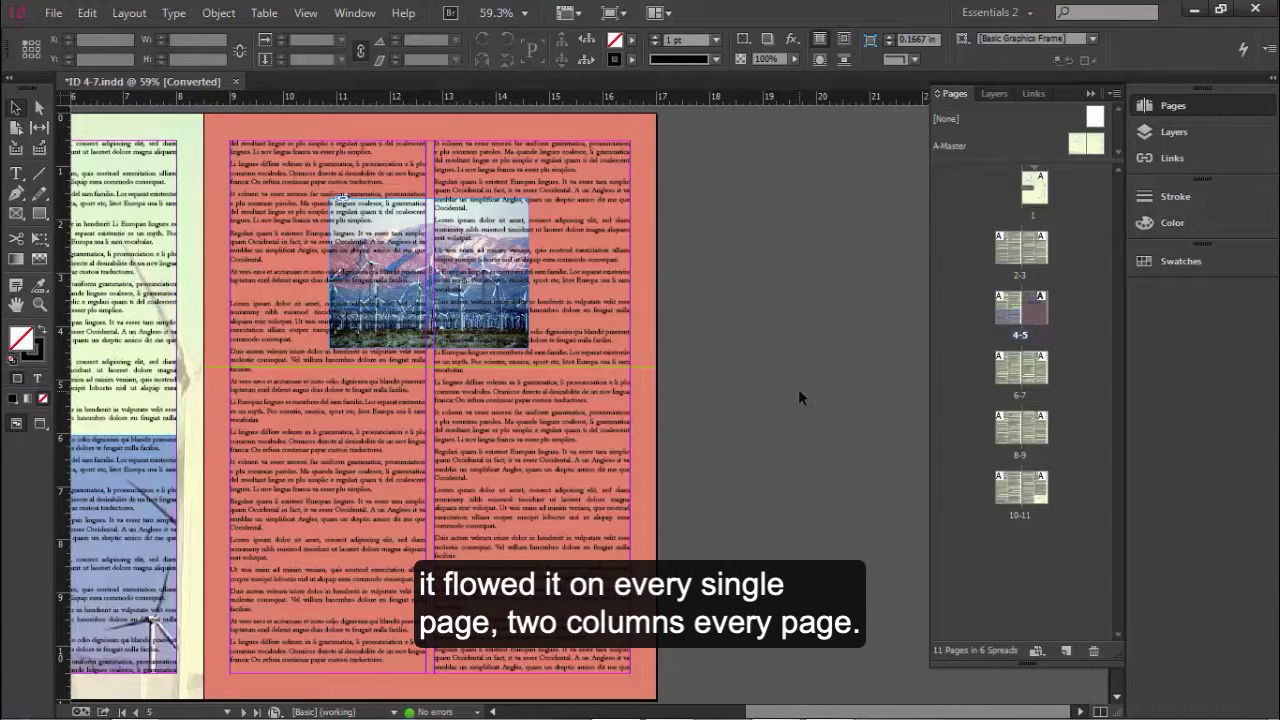
click(566, 446)
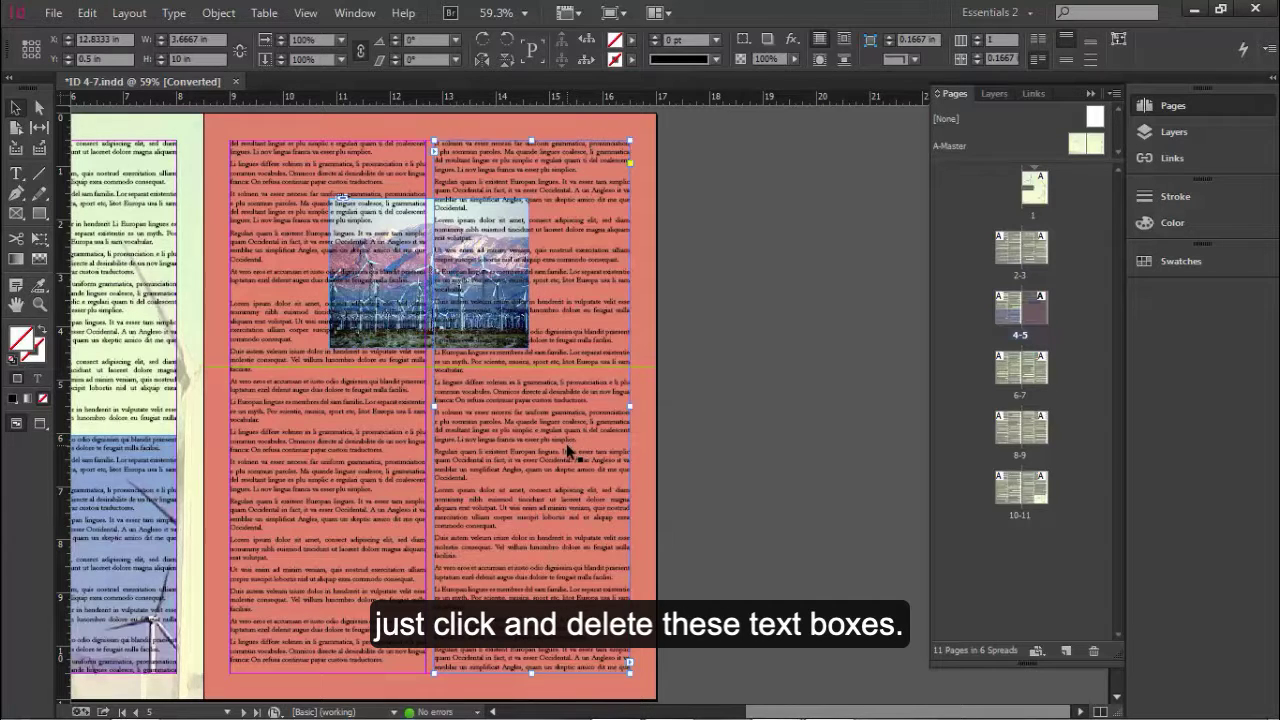
key(Delete)
click(335, 485)
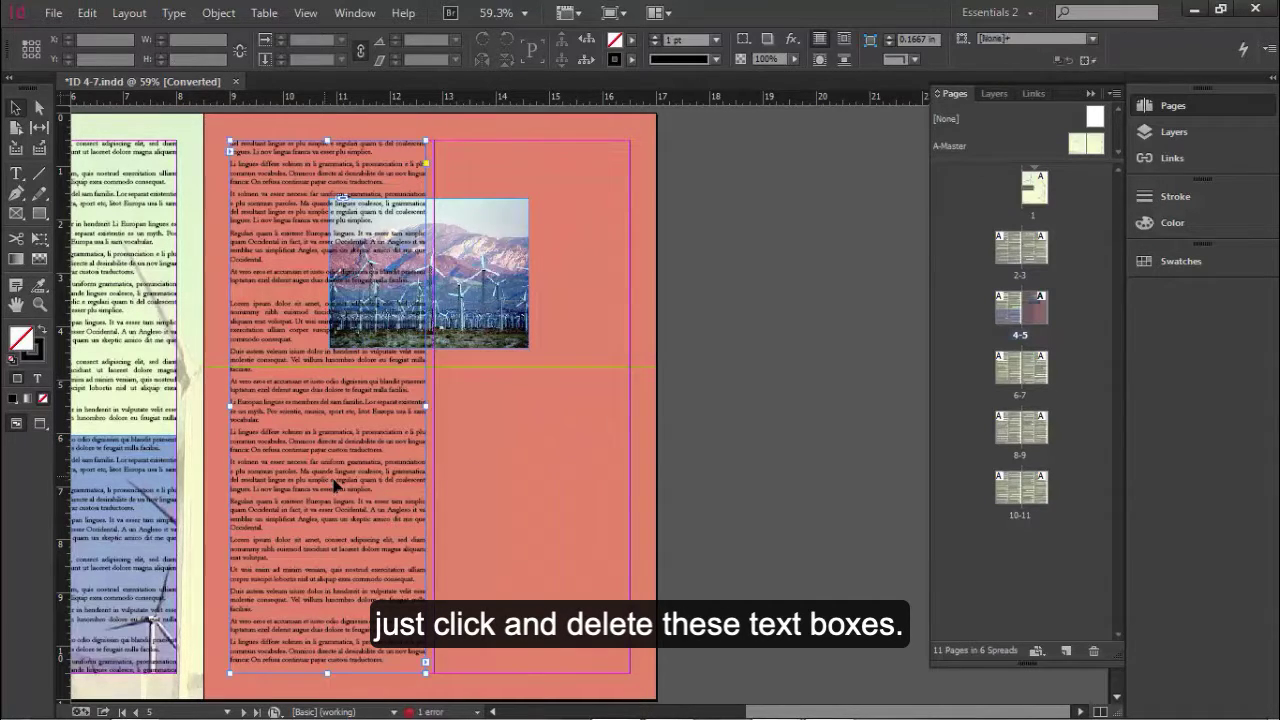
key(Delete)
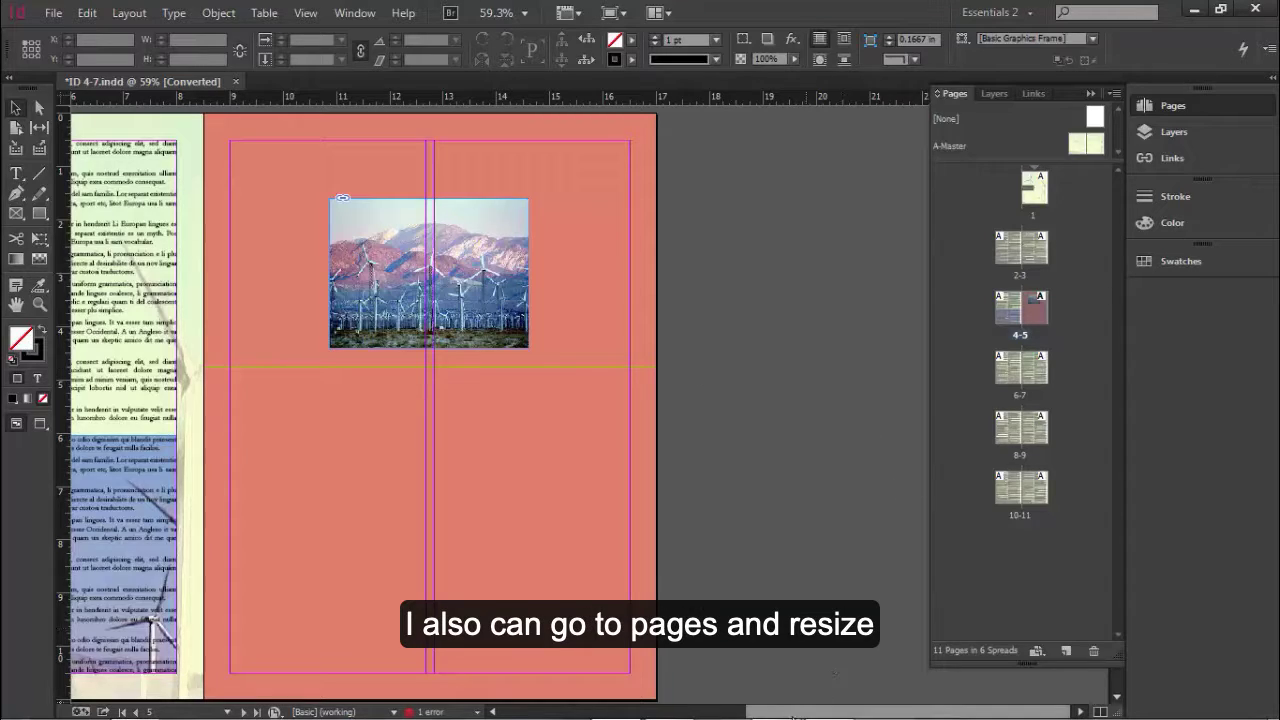
Step: Shorten both text frames on page 4 to about 5.36 in high so they end above the windmill photo
drag(794, 713, 660, 713)
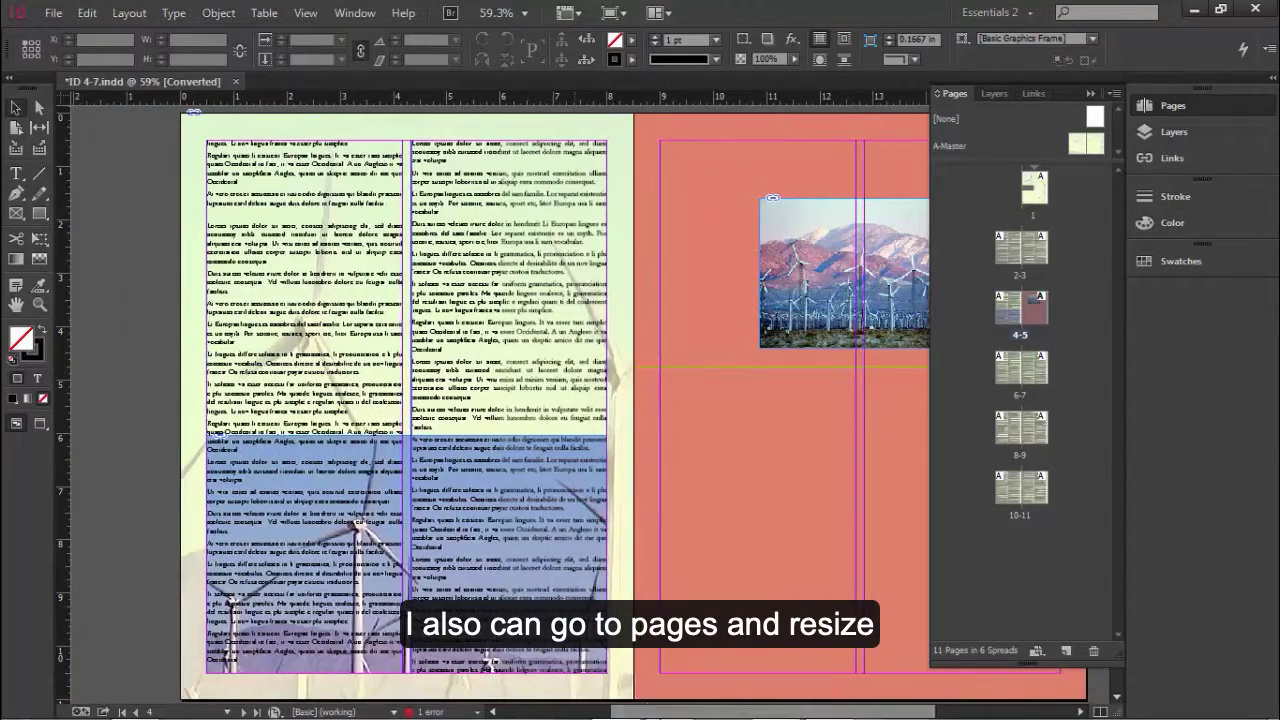
click(522, 415)
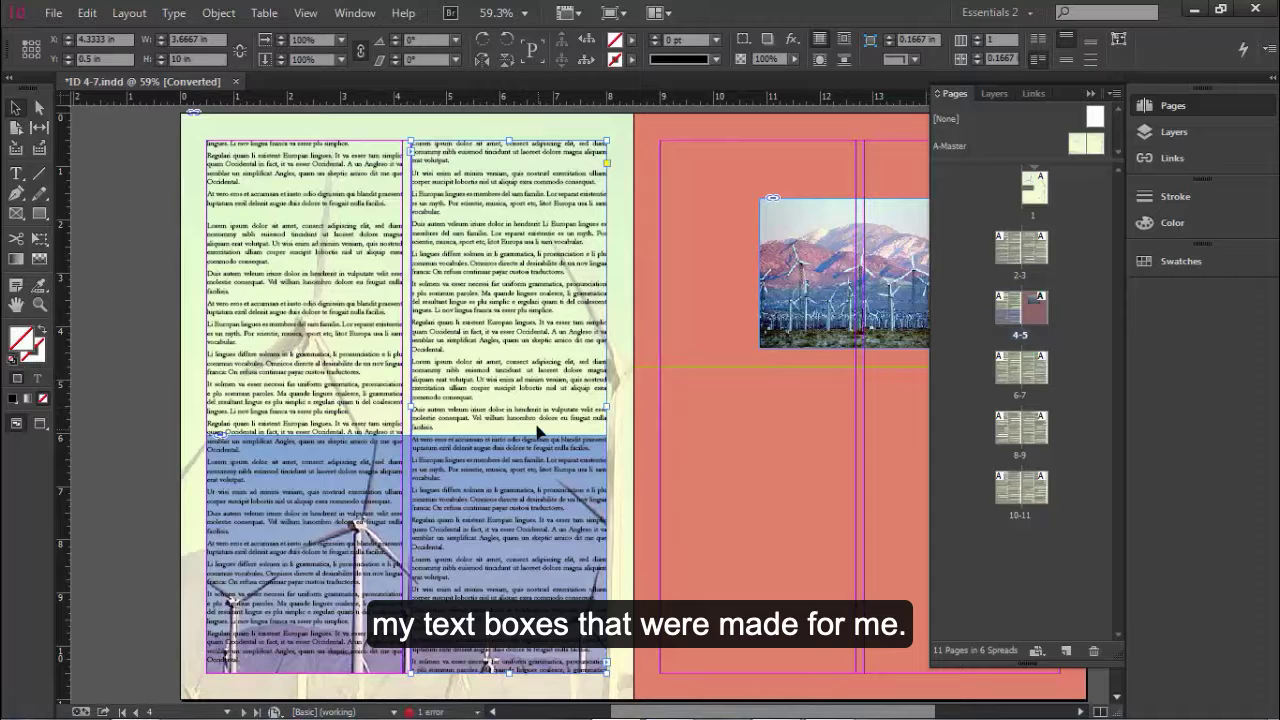
drag(515, 672, 515, 434)
click(305, 665)
drag(305, 665, 322, 424)
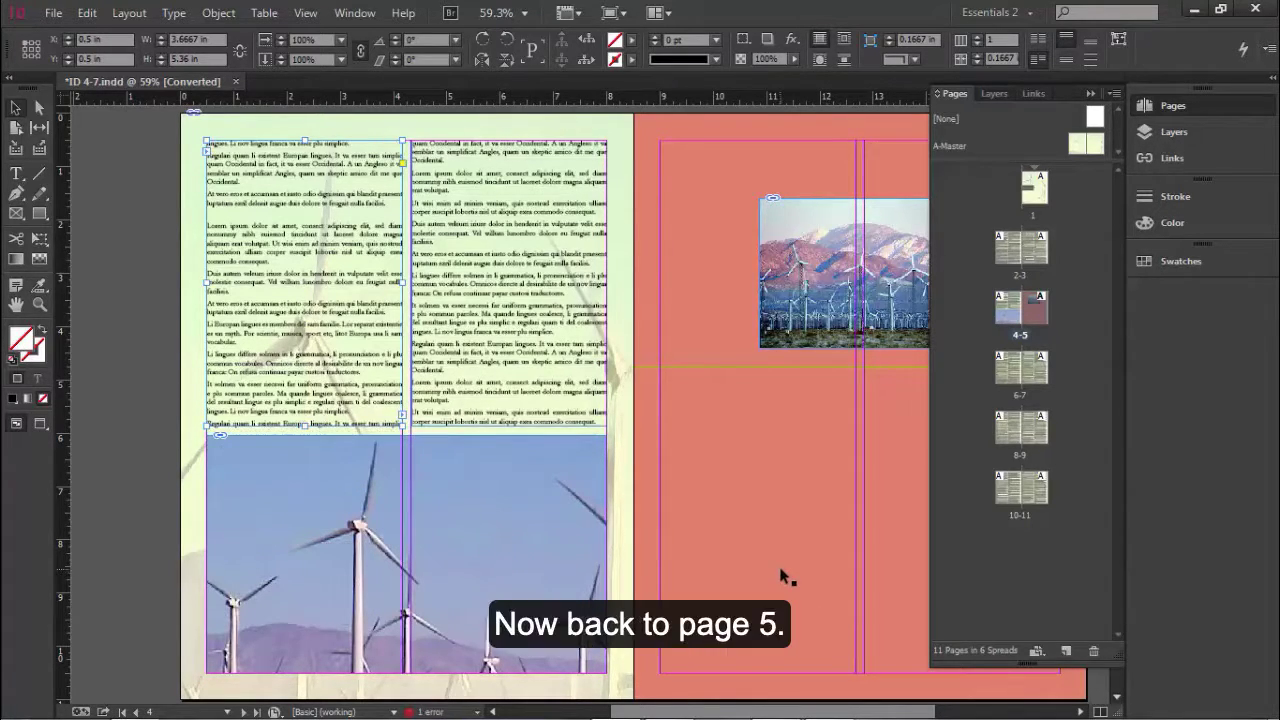
Step: Change page 5 to three columns in its Margins and Columns settings
click(781, 582)
double_click(1037, 318)
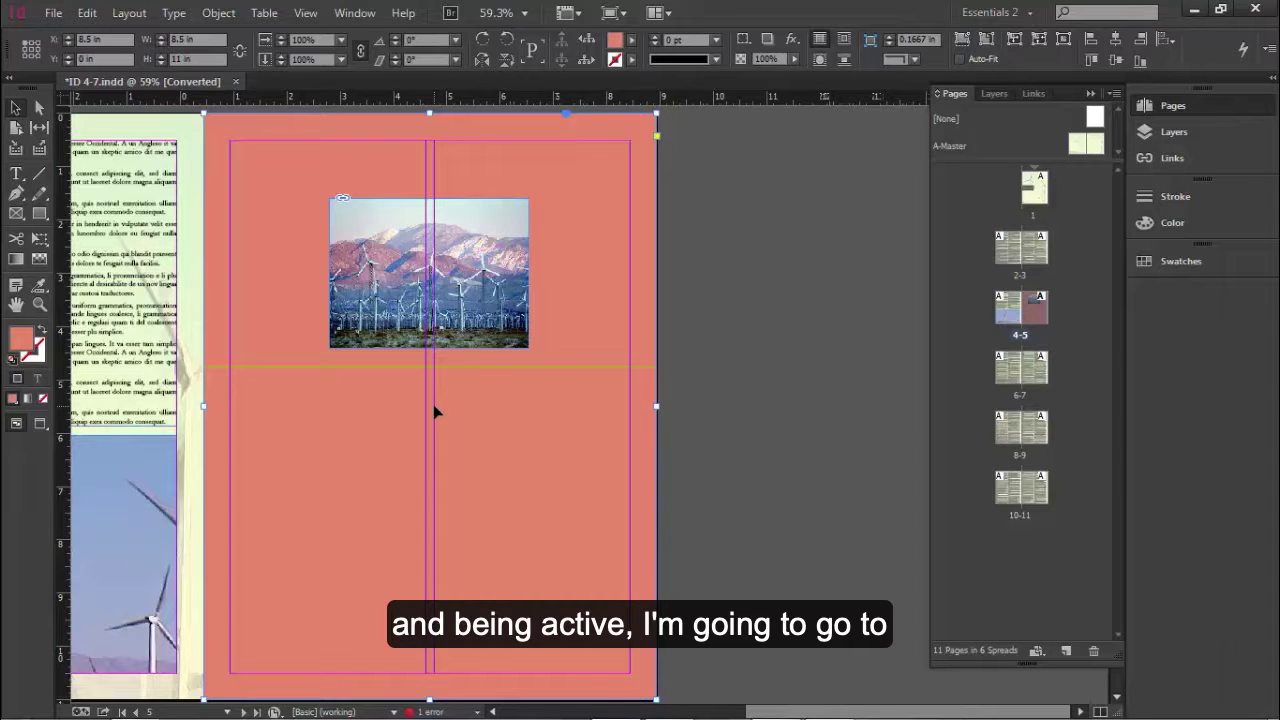
click(123, 18)
click(180, 54)
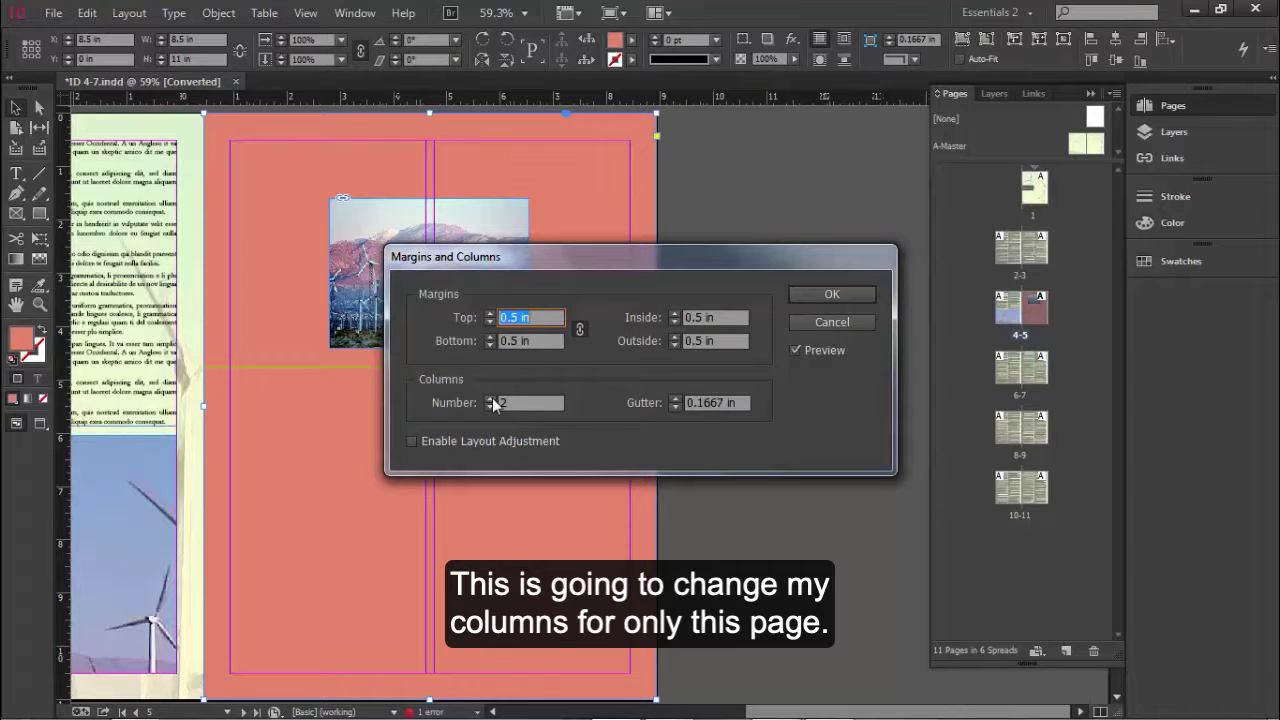
click(491, 398)
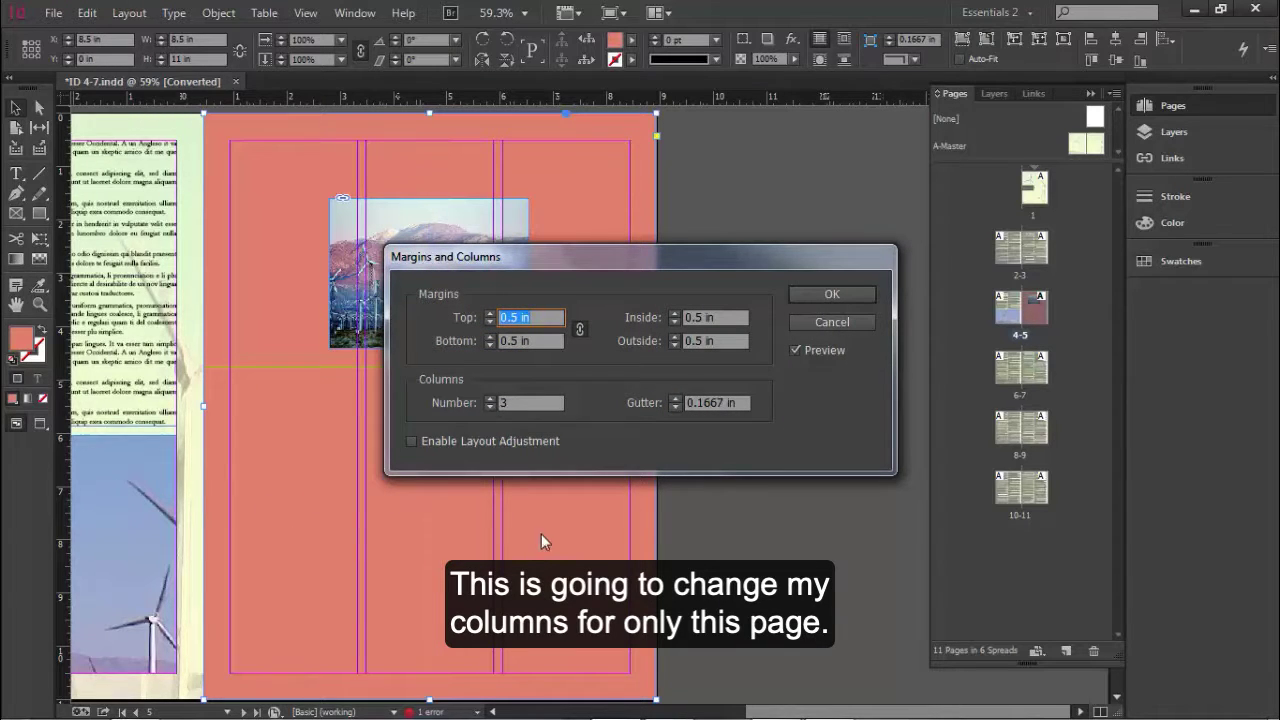
click(826, 299)
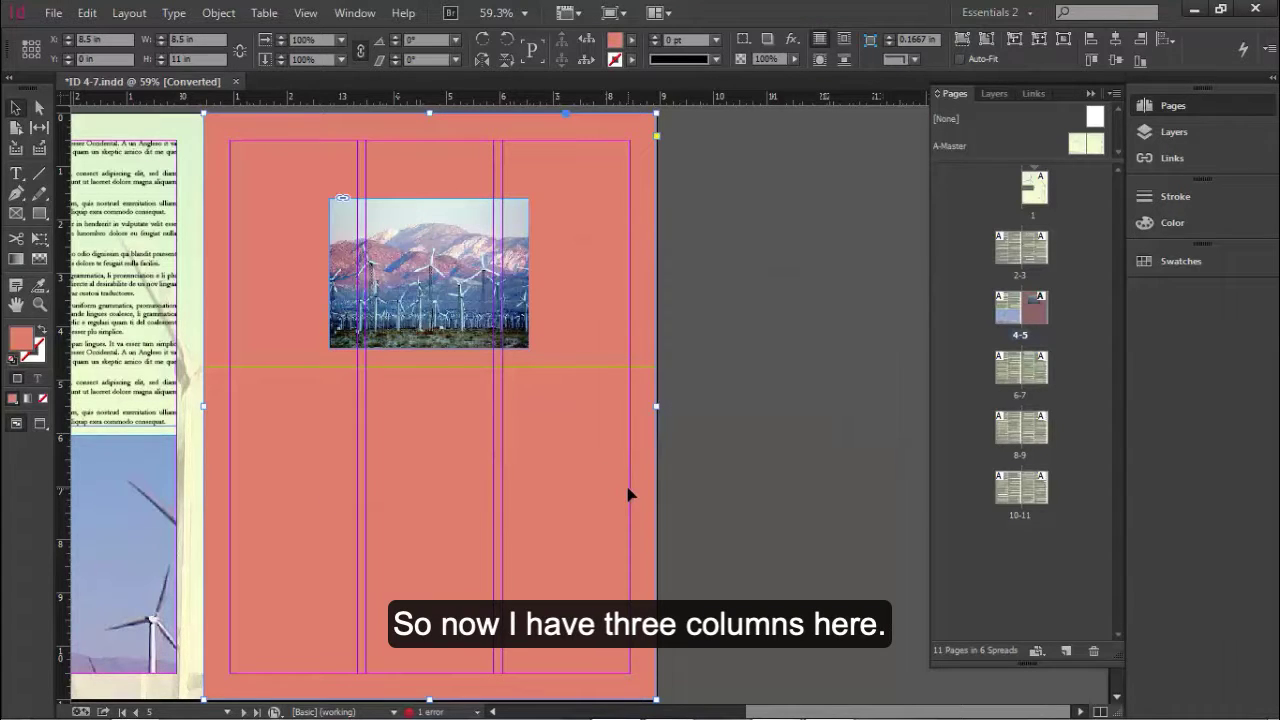
Step: Place Sidebar copy.doc on page 5 in a 7.5 by 5.75 in frame spanning all columns from the guide to the lower margin
key(ctrl+shift+a)
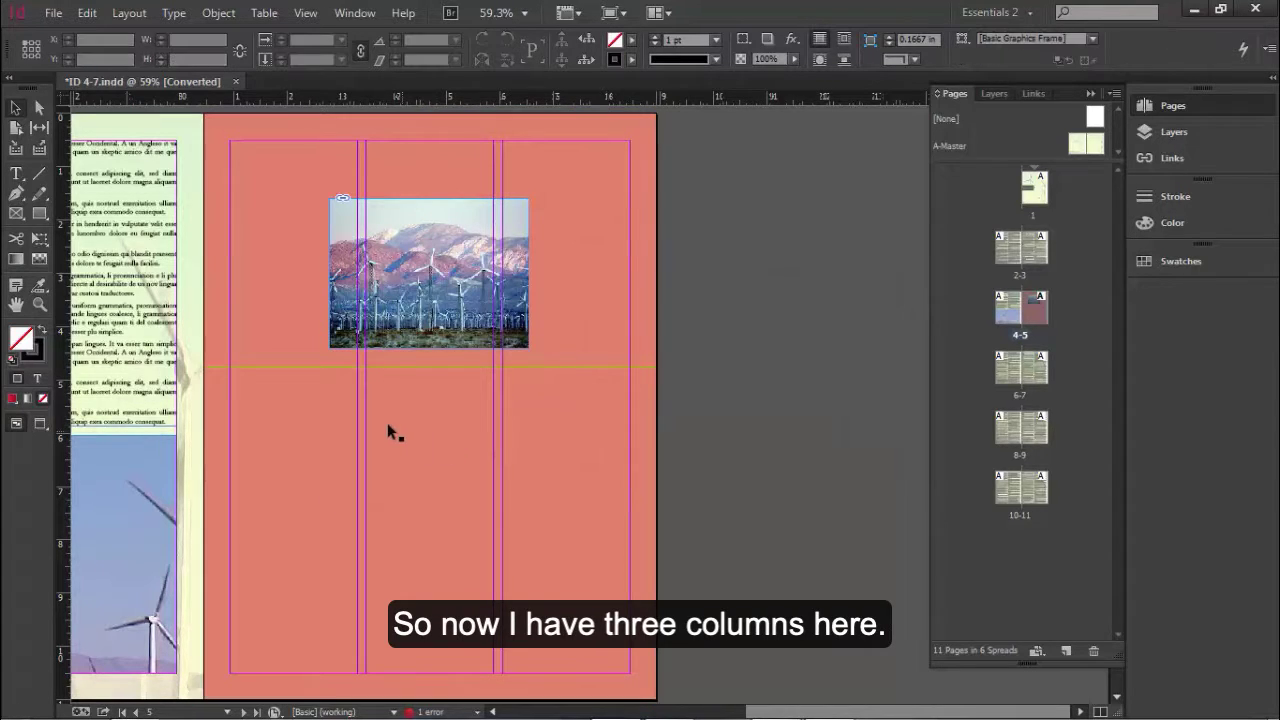
click(54, 13)
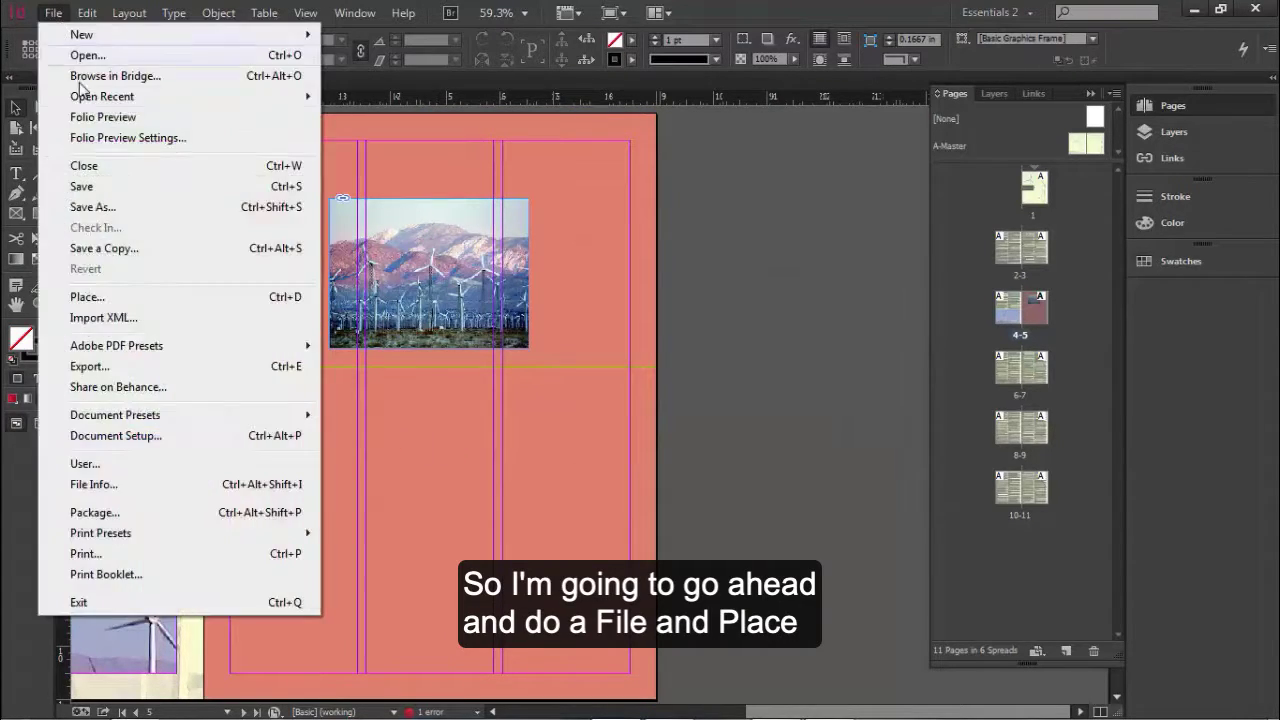
click(84, 297)
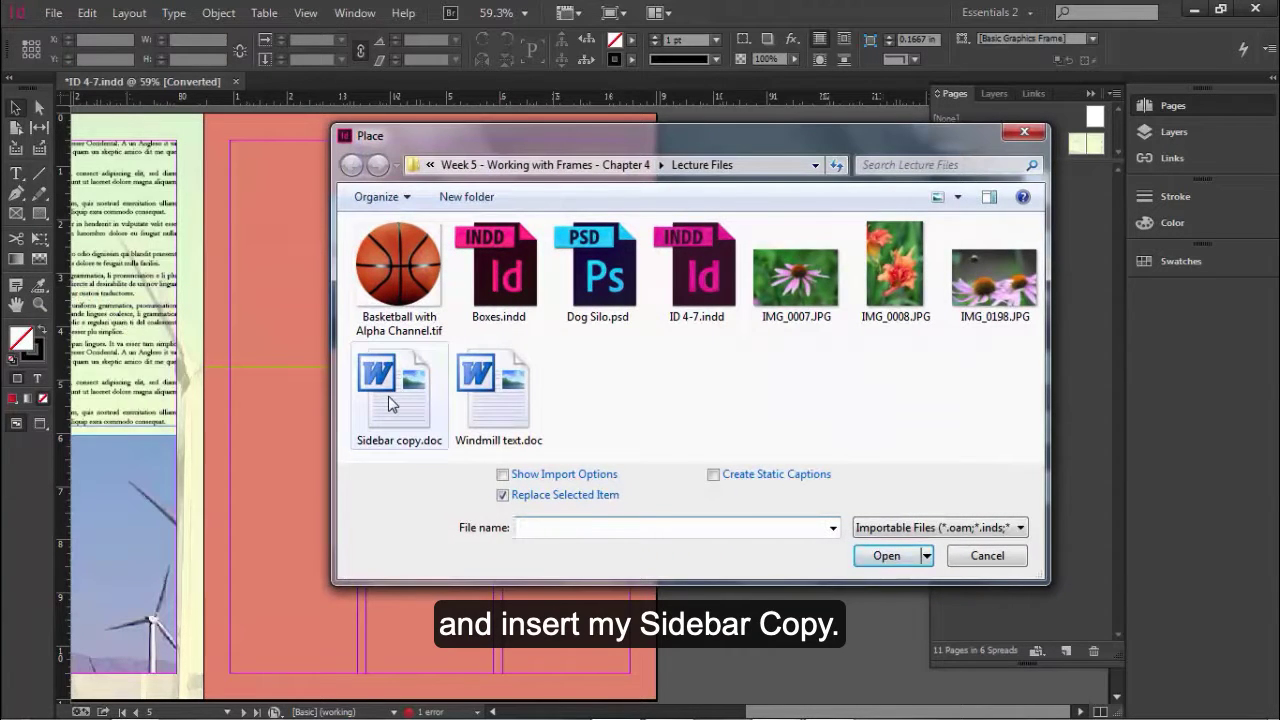
click(390, 403)
click(890, 556)
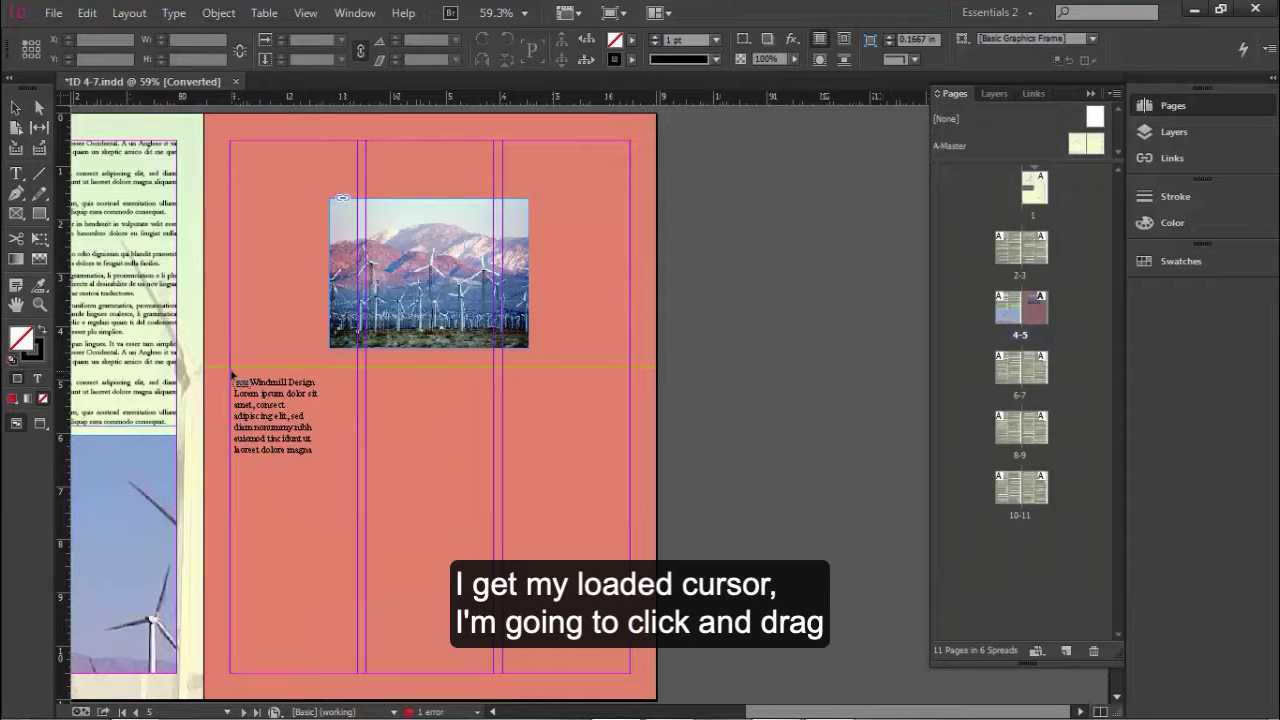
drag(231, 368, 630, 678)
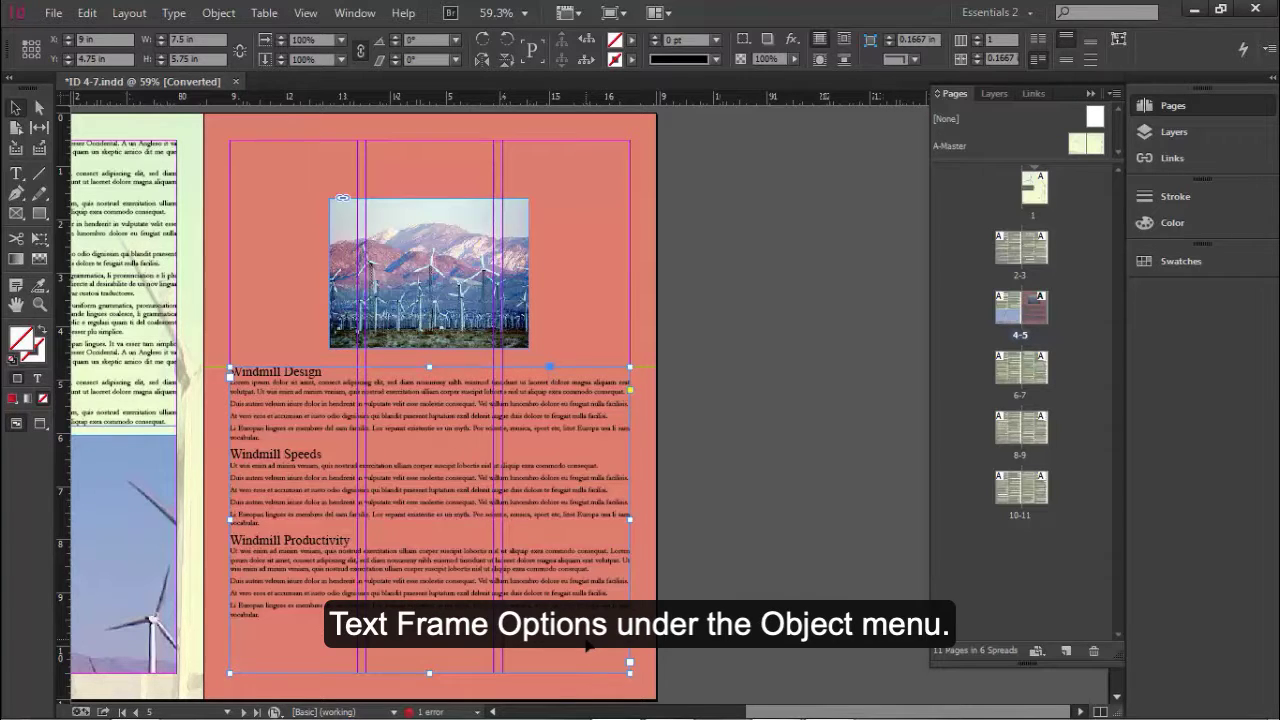
Step: Set the sidebar text frame to 3 columns in its Text Frame Options
click(218, 13)
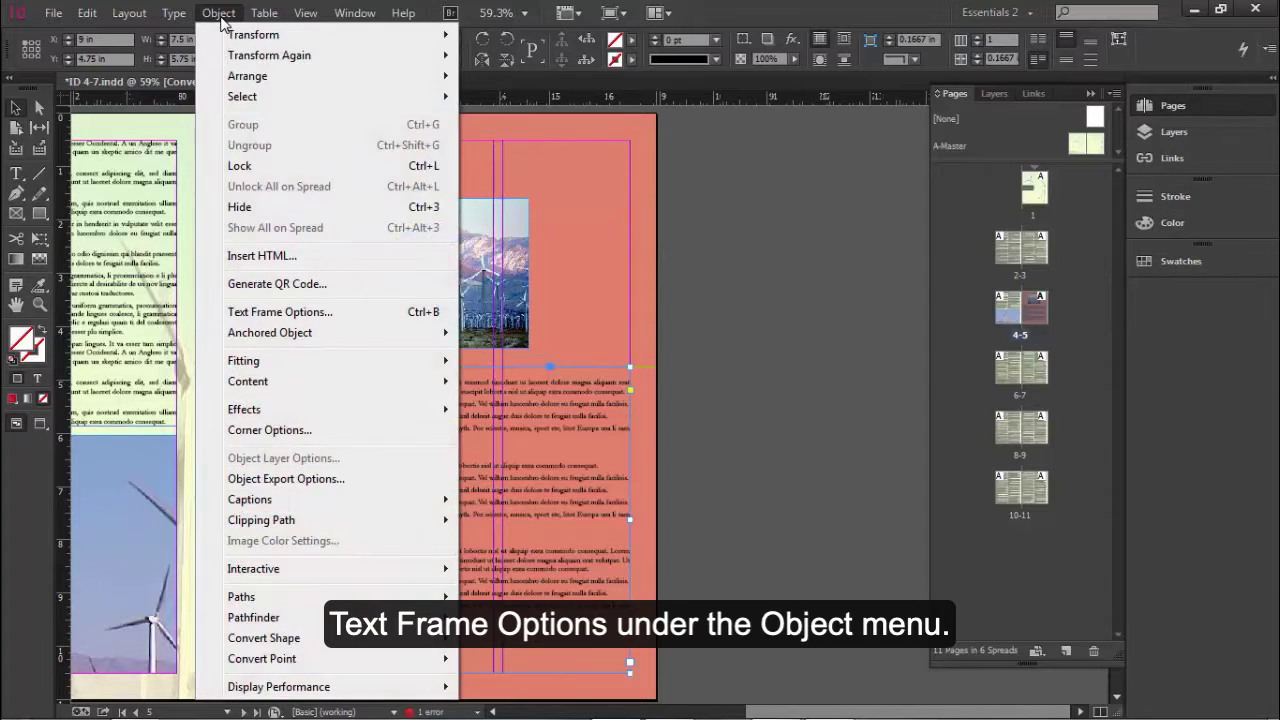
click(285, 312)
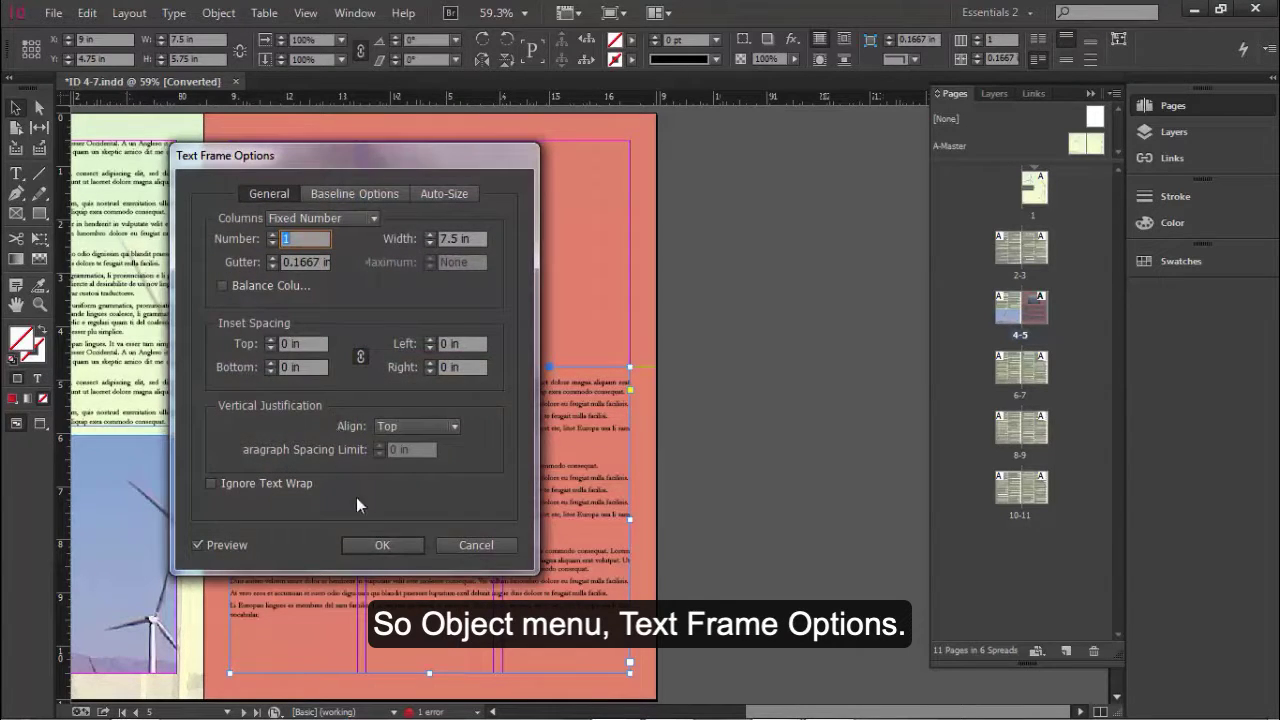
click(271, 235)
click(271, 235)
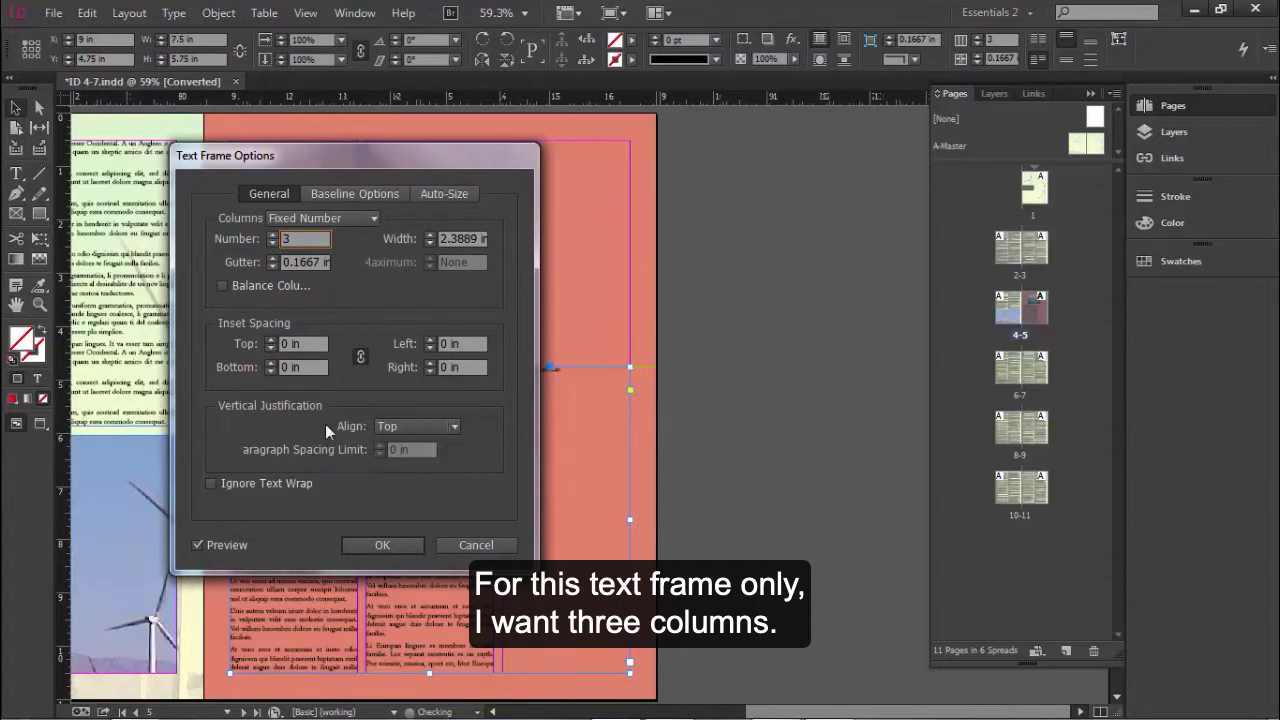
click(383, 545)
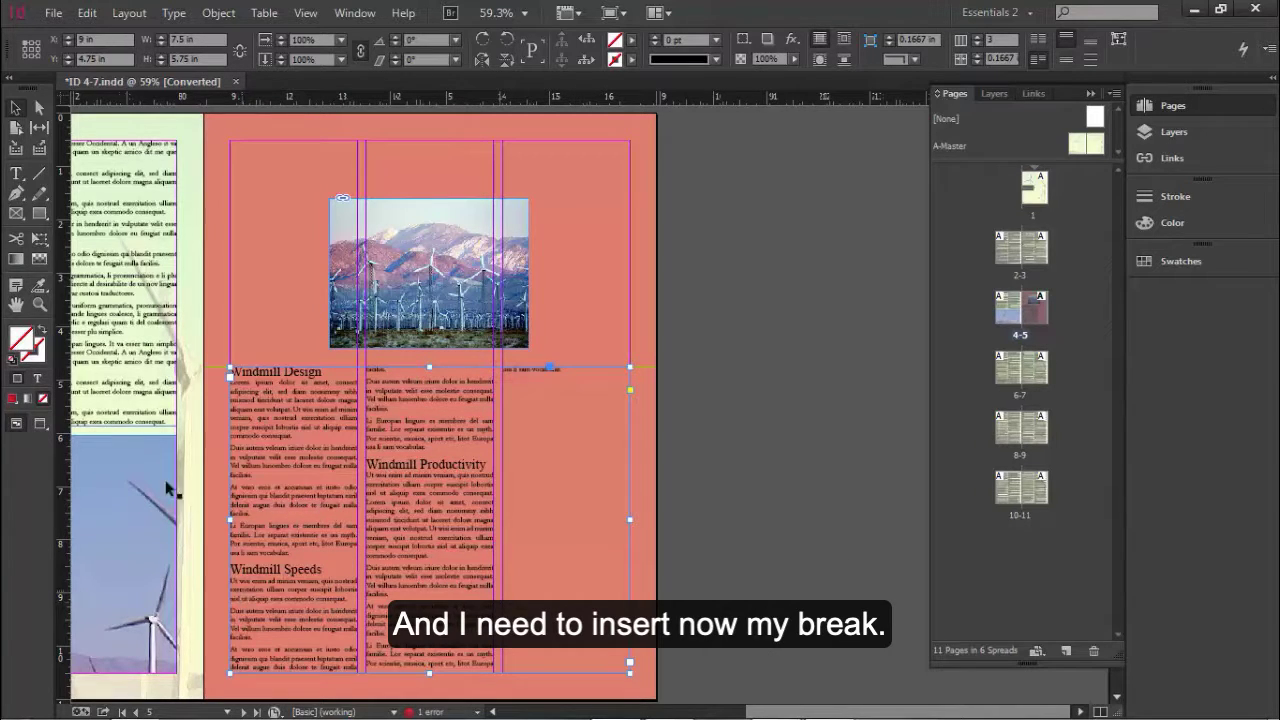
Step: Insert a column break right before the "Windmill Speeds" heading in the page 5 sidebar text
click(17, 173)
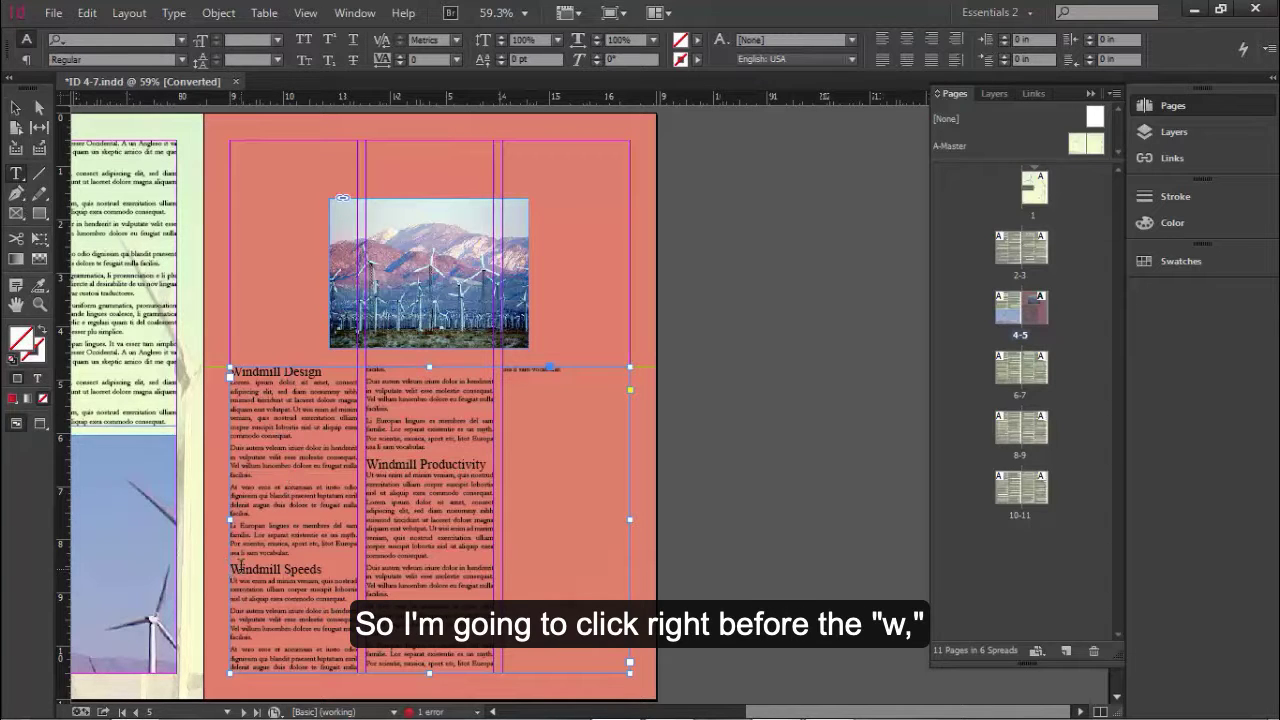
ctrl+click(296, 578)
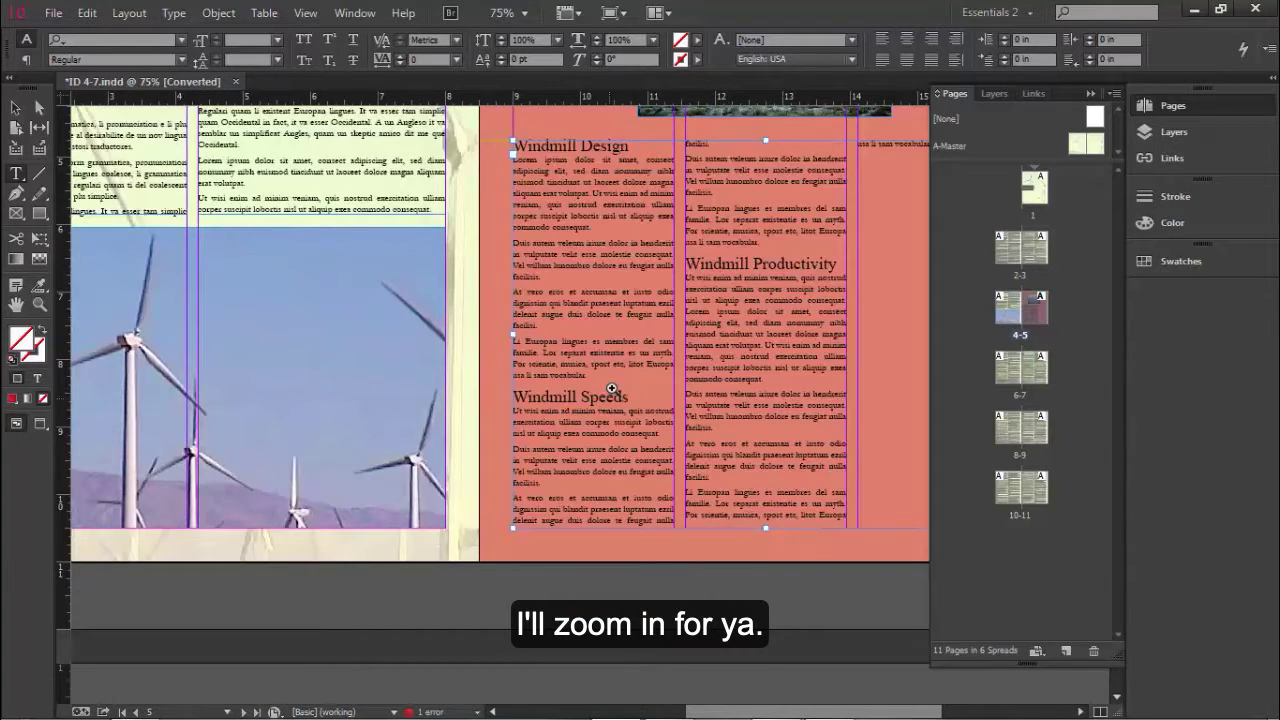
ctrl+click(611, 388)
ctrl+click(600, 364)
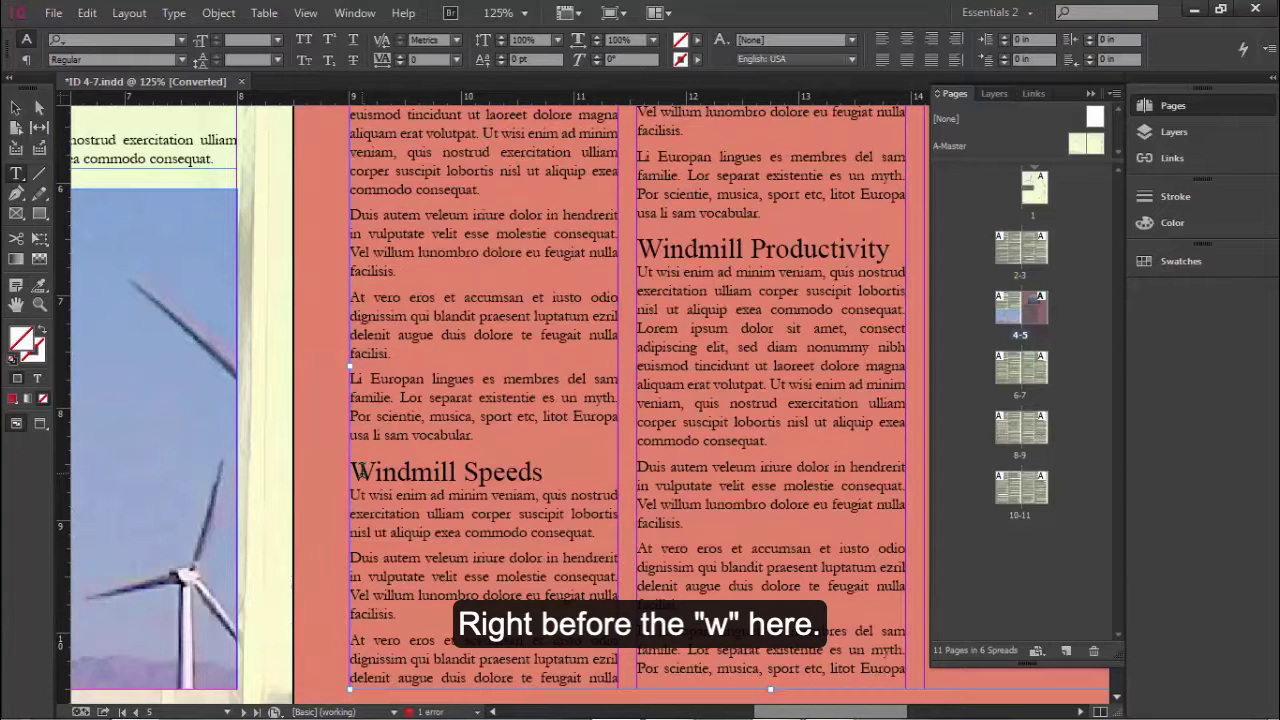
click(356, 472)
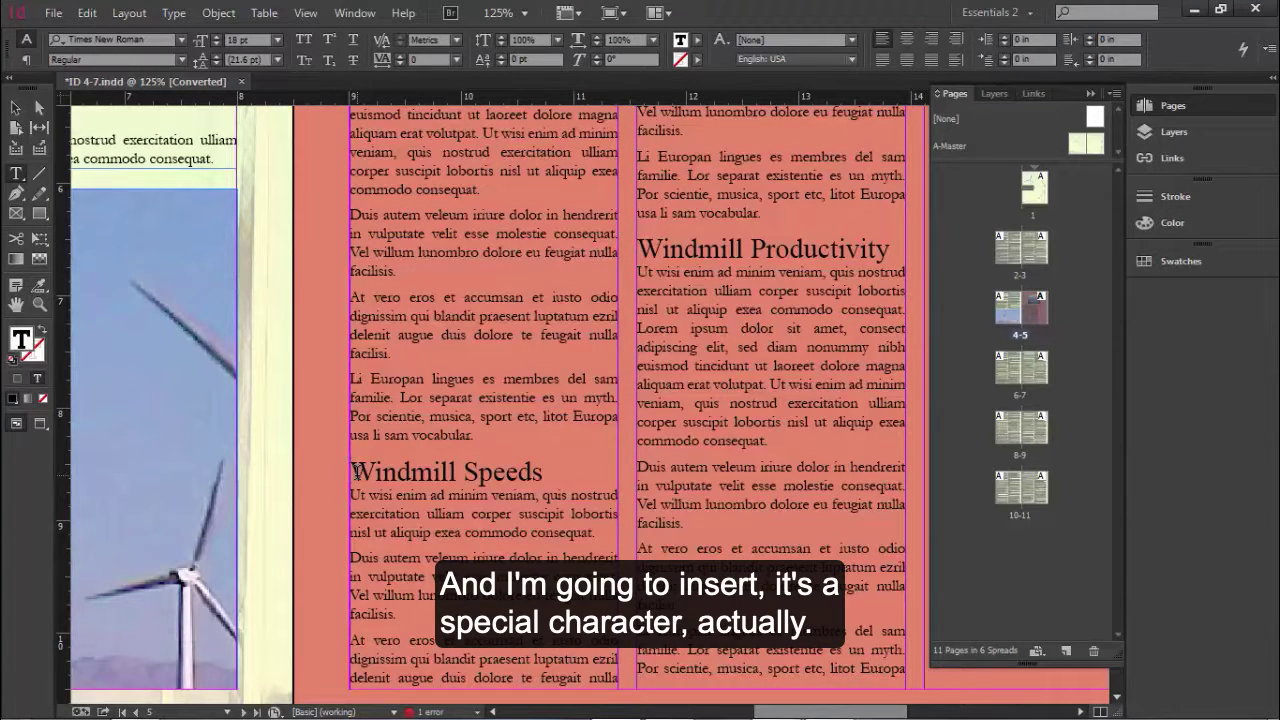
click(174, 13)
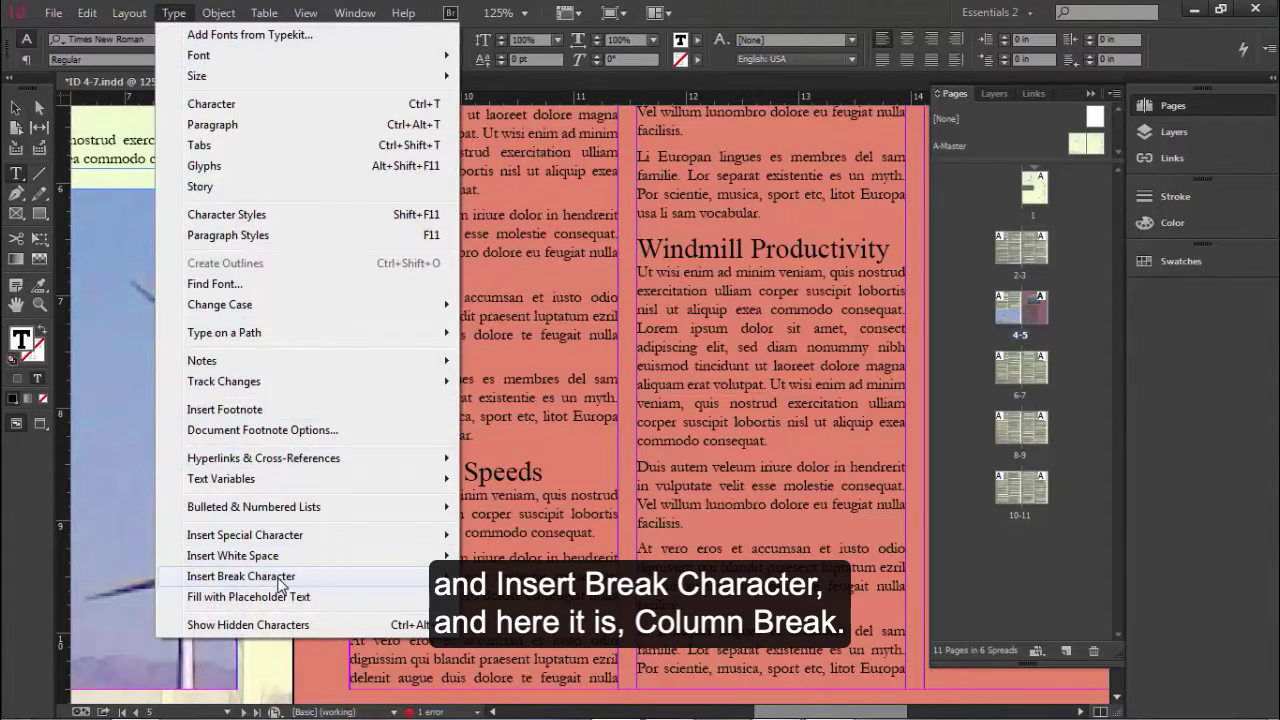
mouse_move(281, 585)
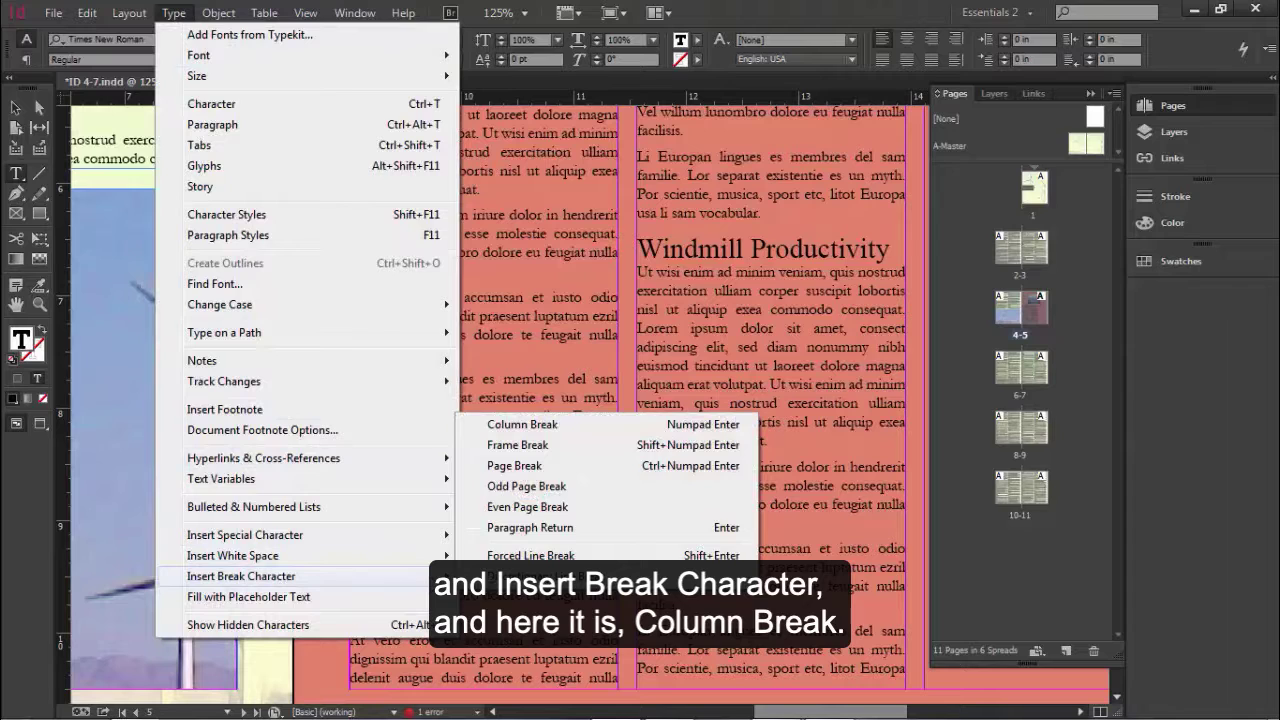
click(556, 427)
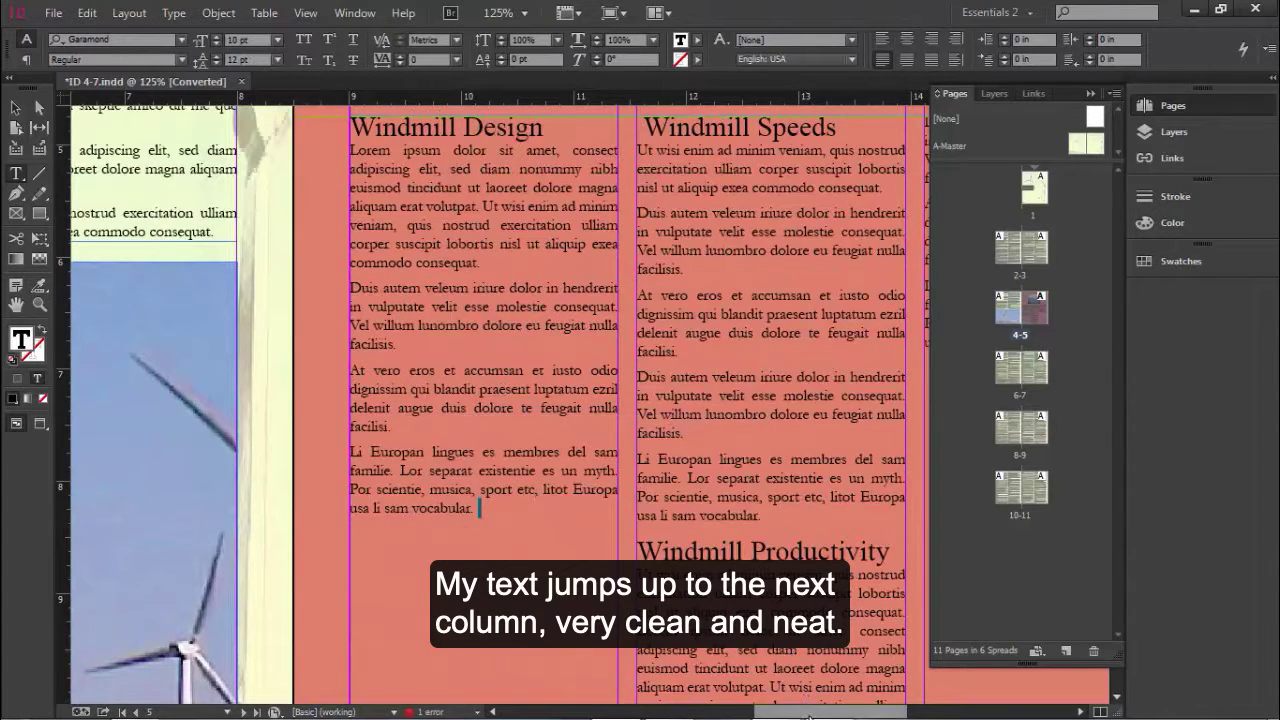
Step: Insert a column break right before the "Windmill Productivity" heading so it starts the third sidebar column
drag(810, 712, 849, 712)
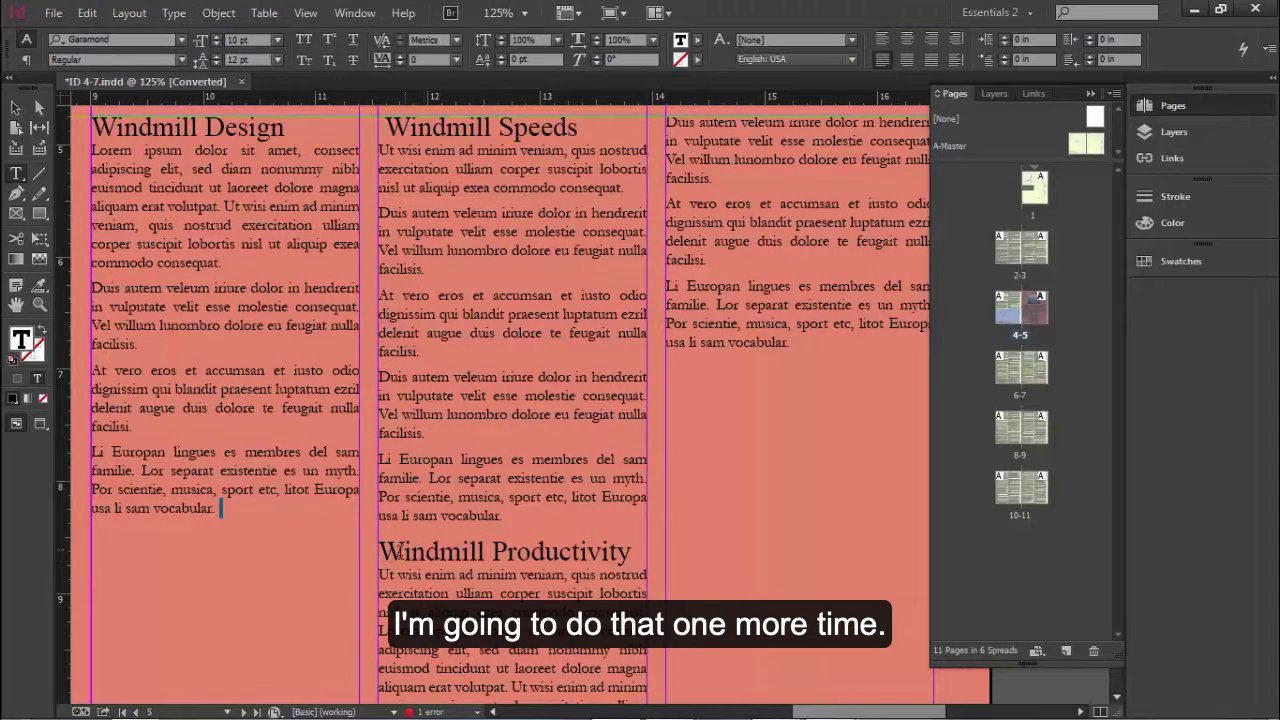
click(381, 553)
click(174, 13)
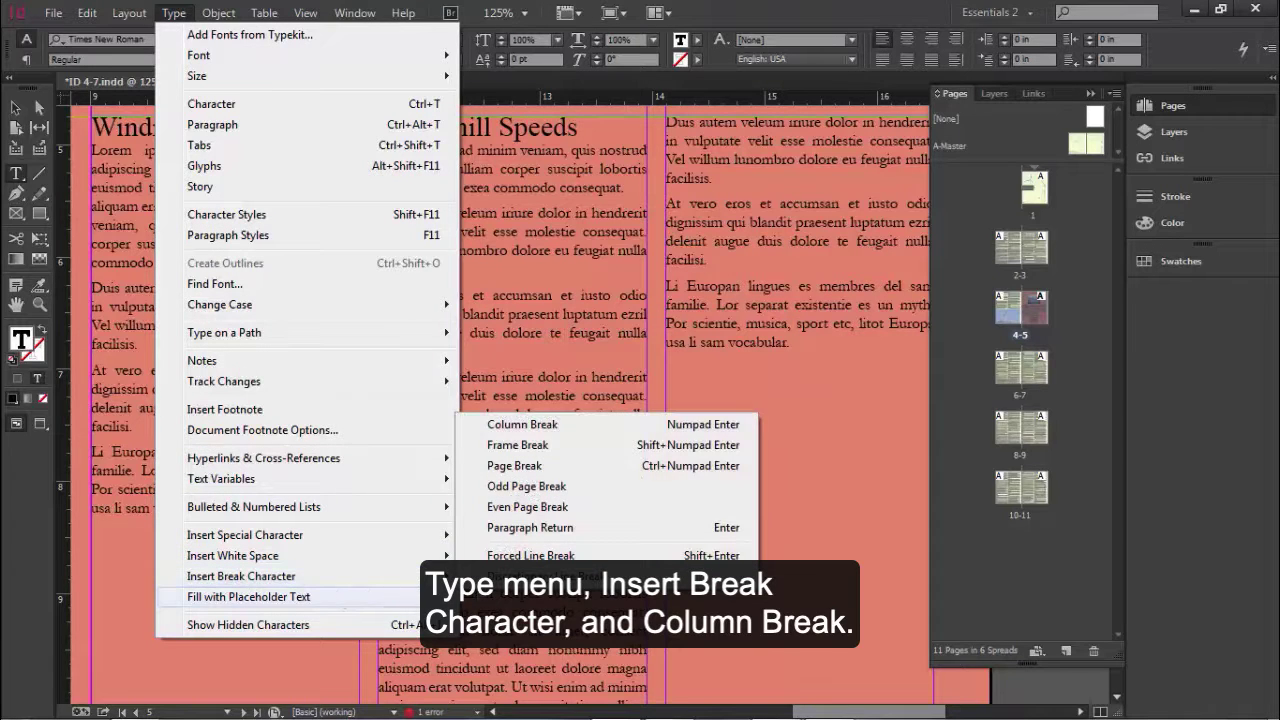
click(524, 427)
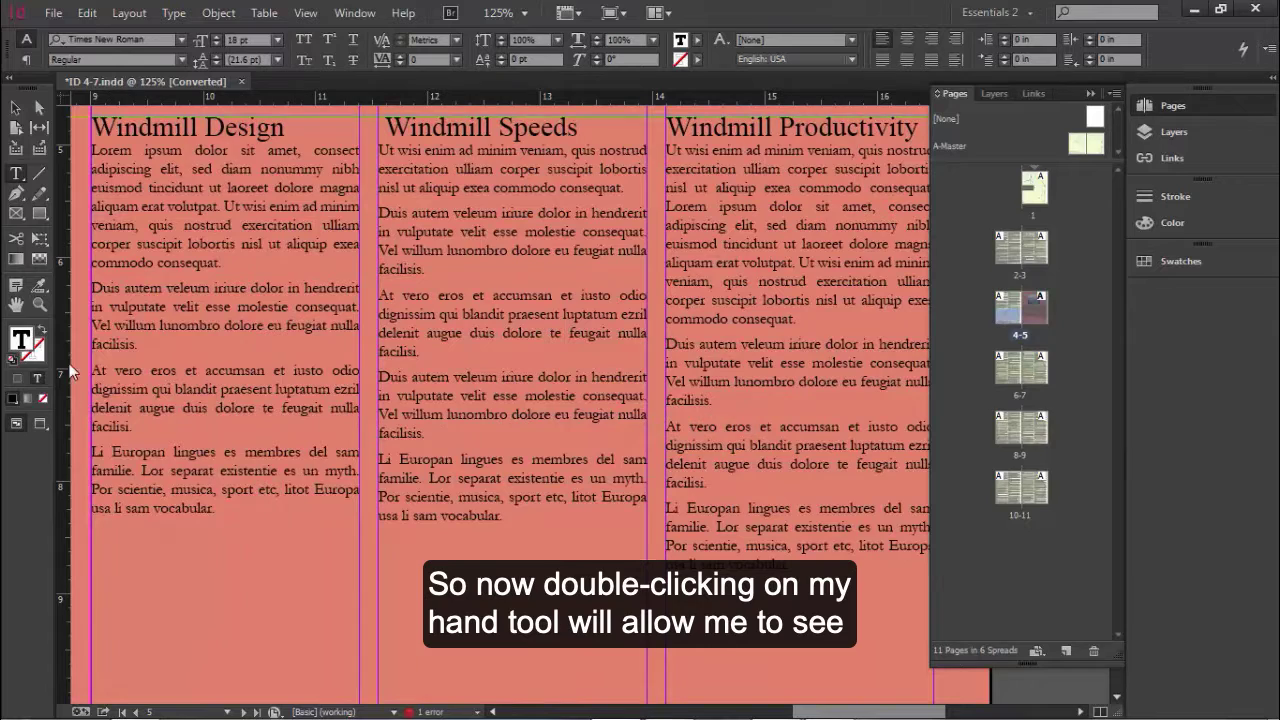
Step: Shorten the second-column article text frame on page 4 to 4.25 in high, leaving room above the windmill photo
double_click(16, 304)
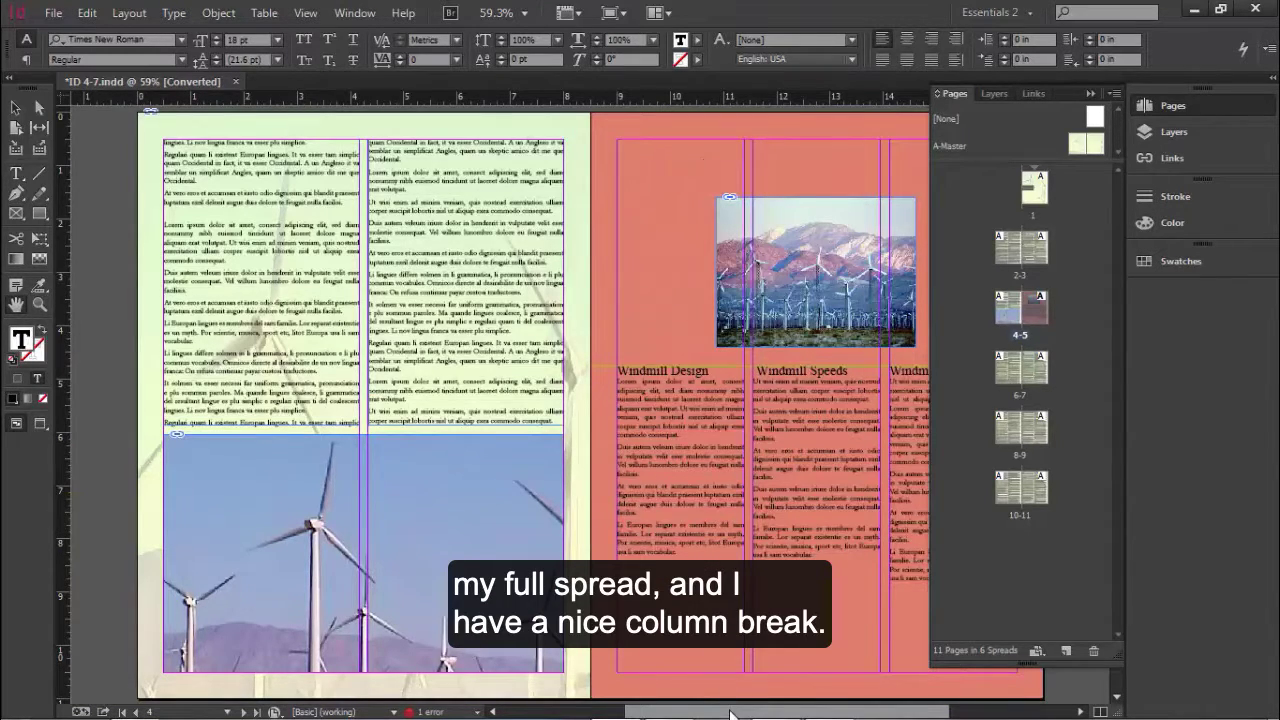
drag(735, 711, 775, 711)
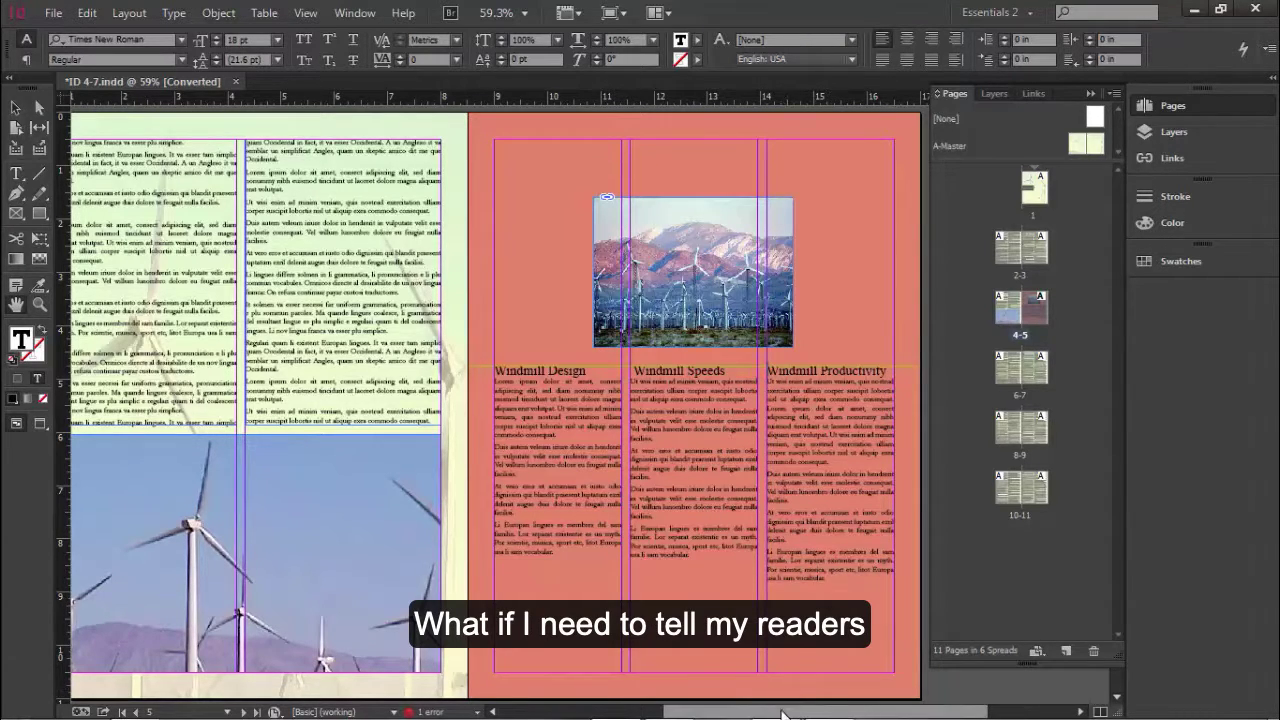
drag(783, 712, 740, 715)
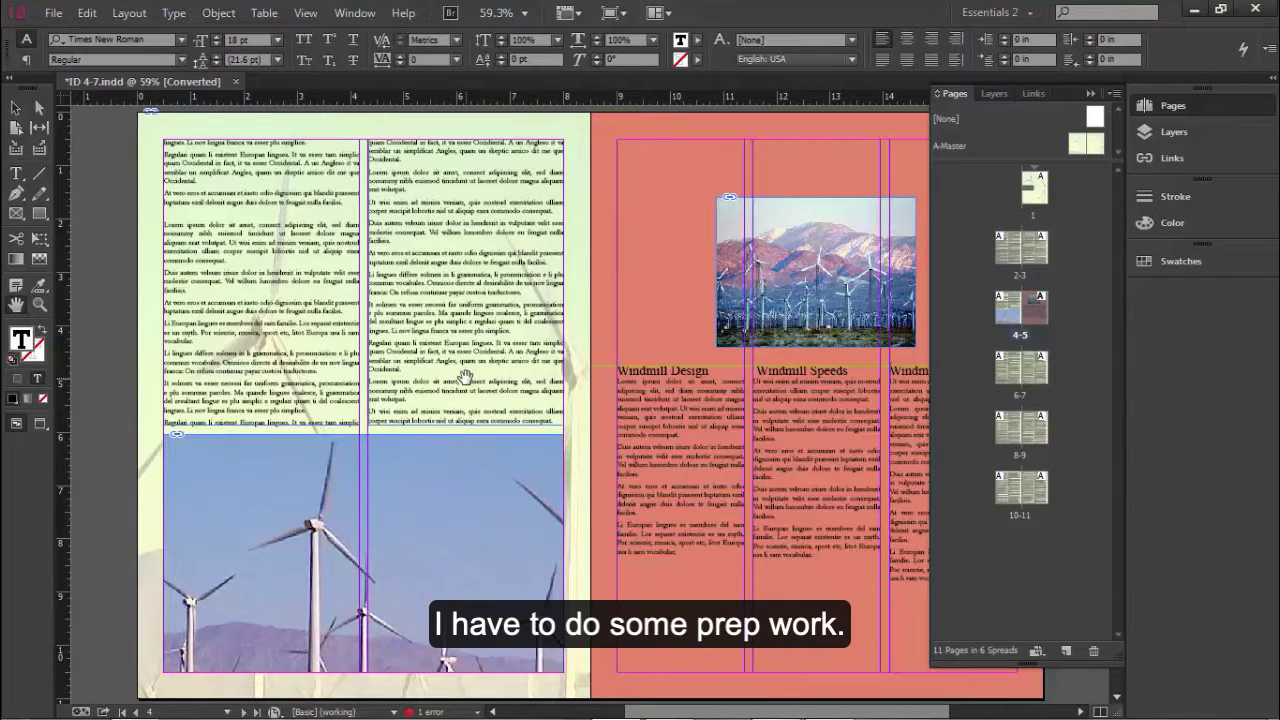
click(15, 107)
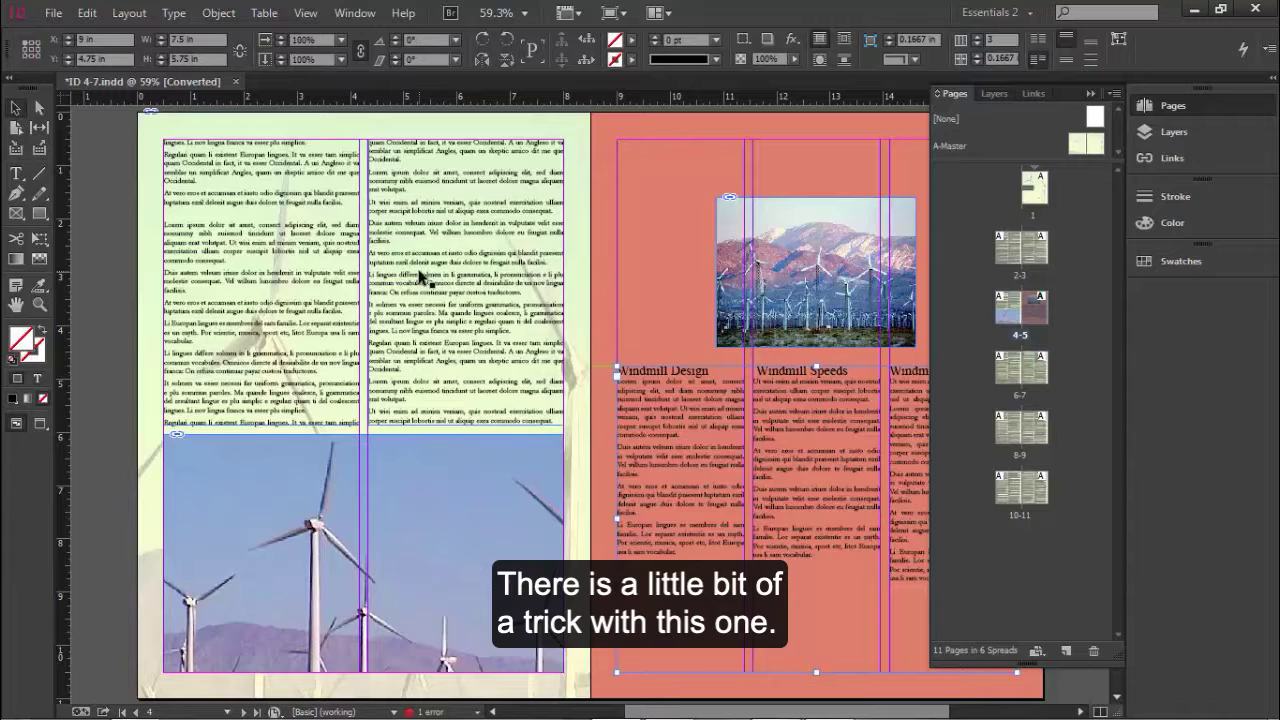
click(480, 380)
drag(466, 431, 465, 370)
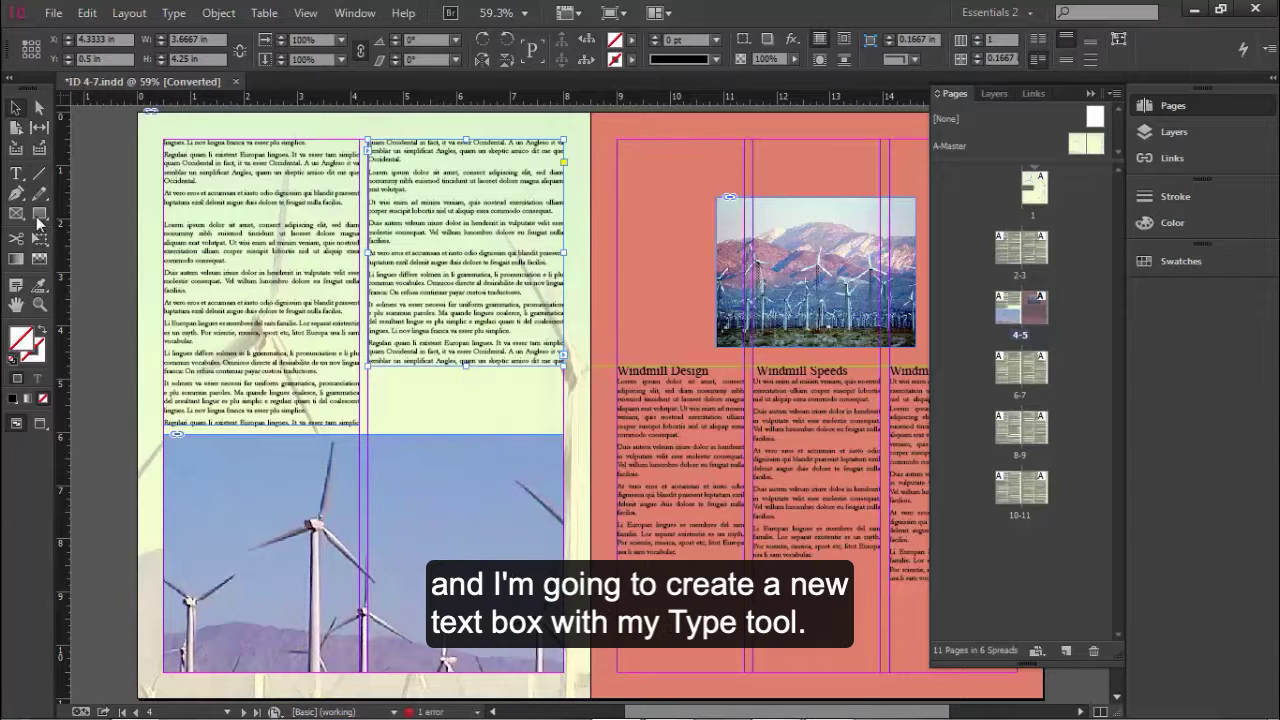
Step: Draw a text frame about 3.4 by 1 in under the shortened column and enter "Continued on page X" in it
click(17, 174)
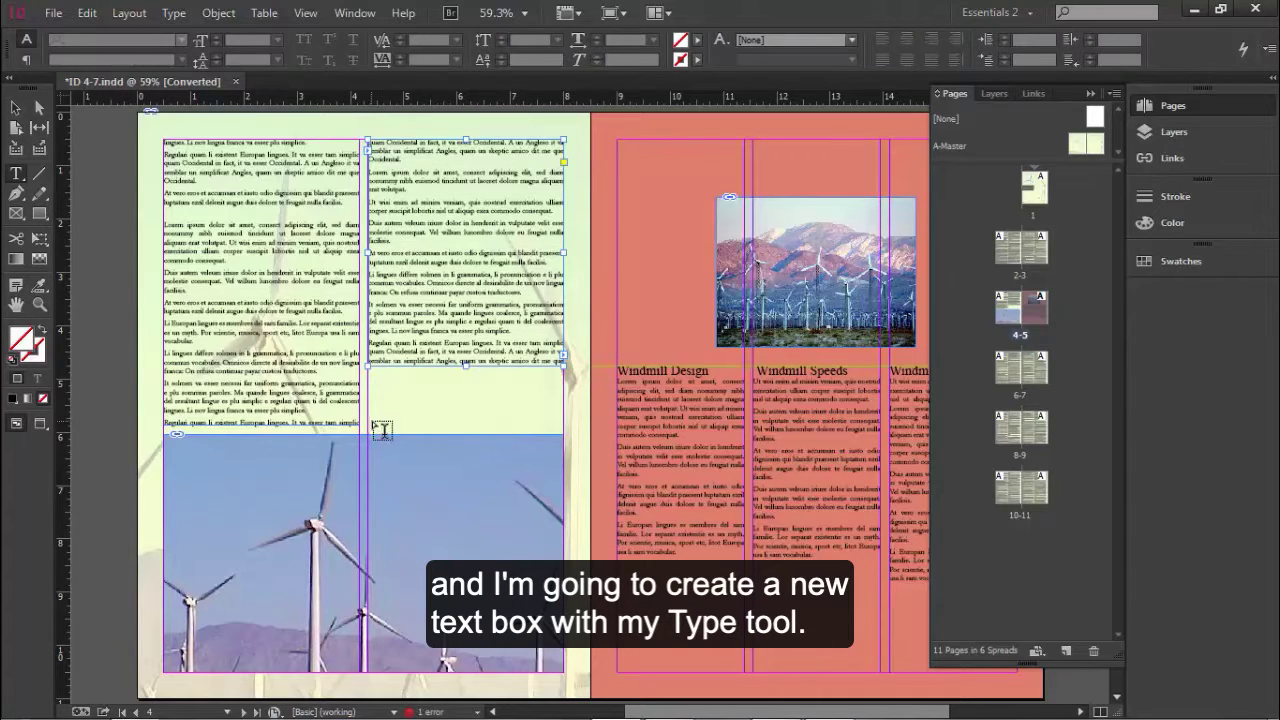
drag(376, 426, 557, 372)
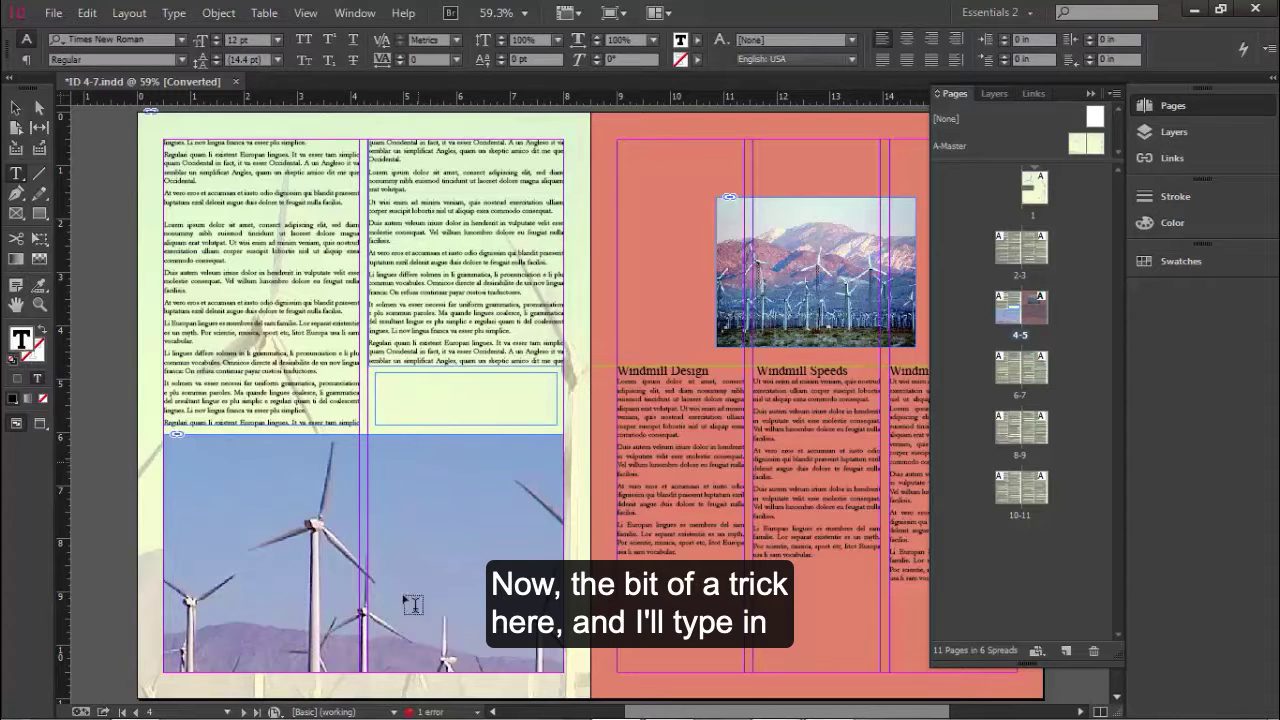
text(Con)
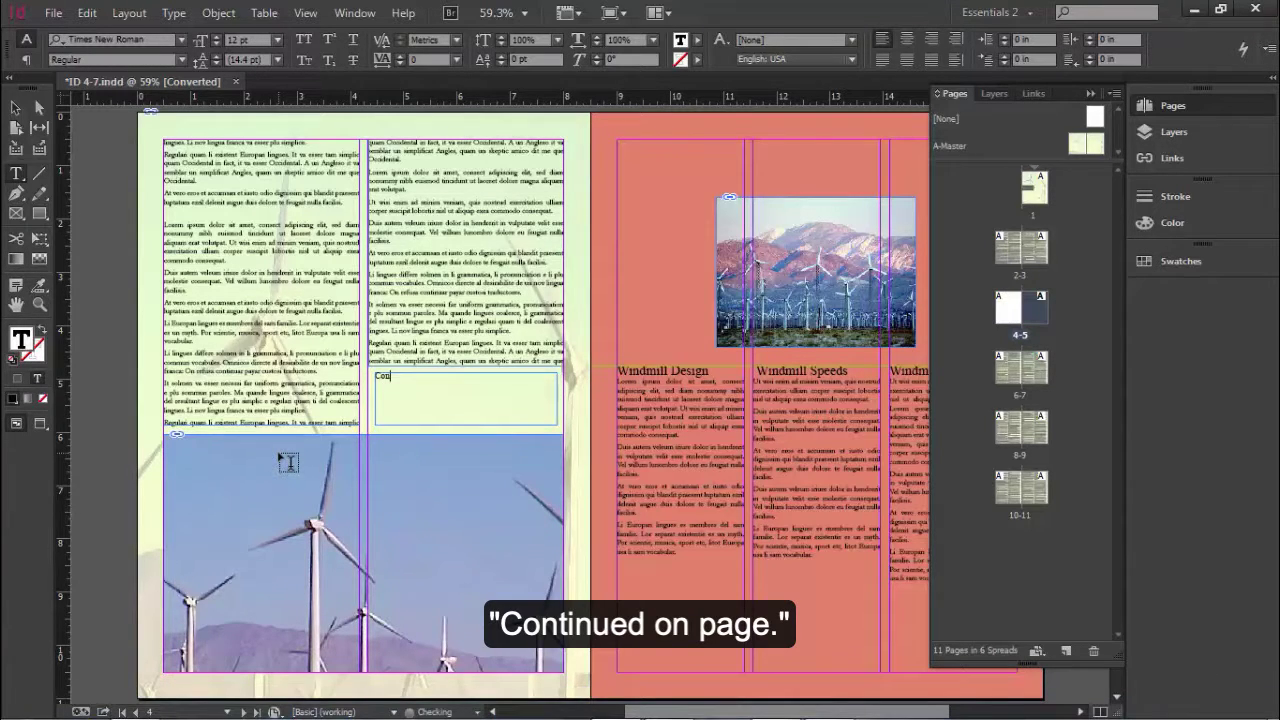
text(tinued on page)
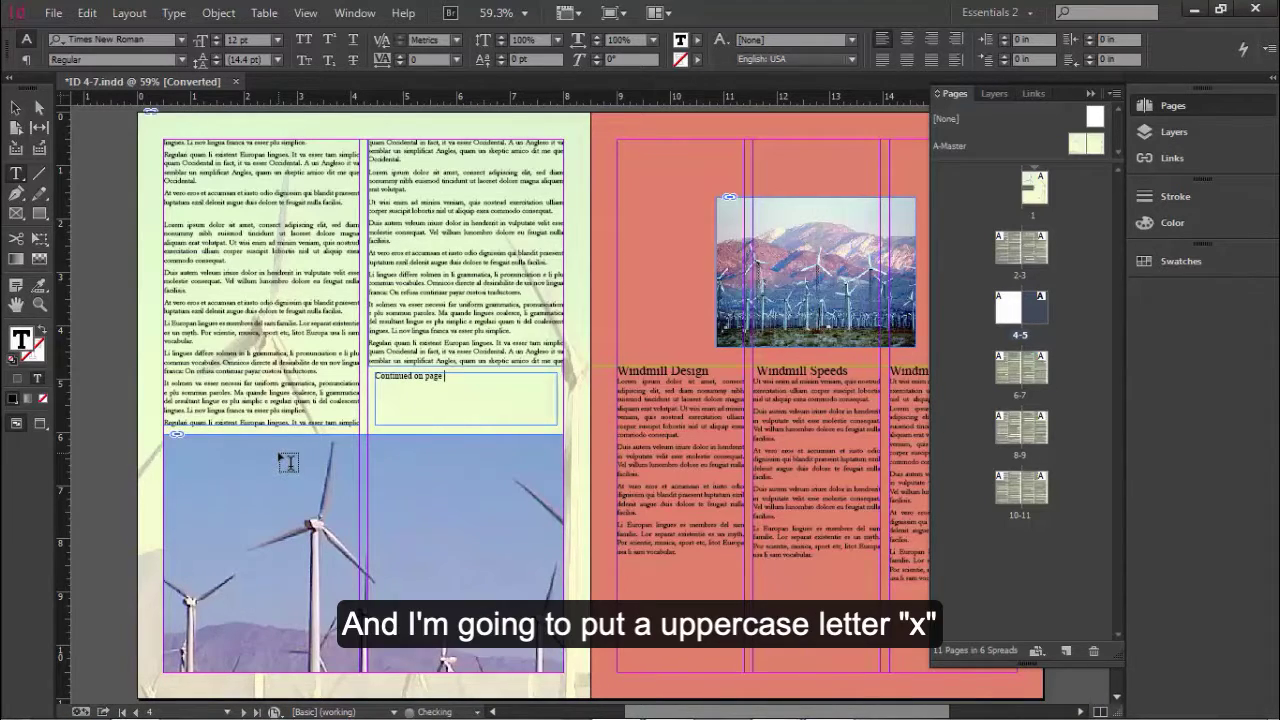
text( X)
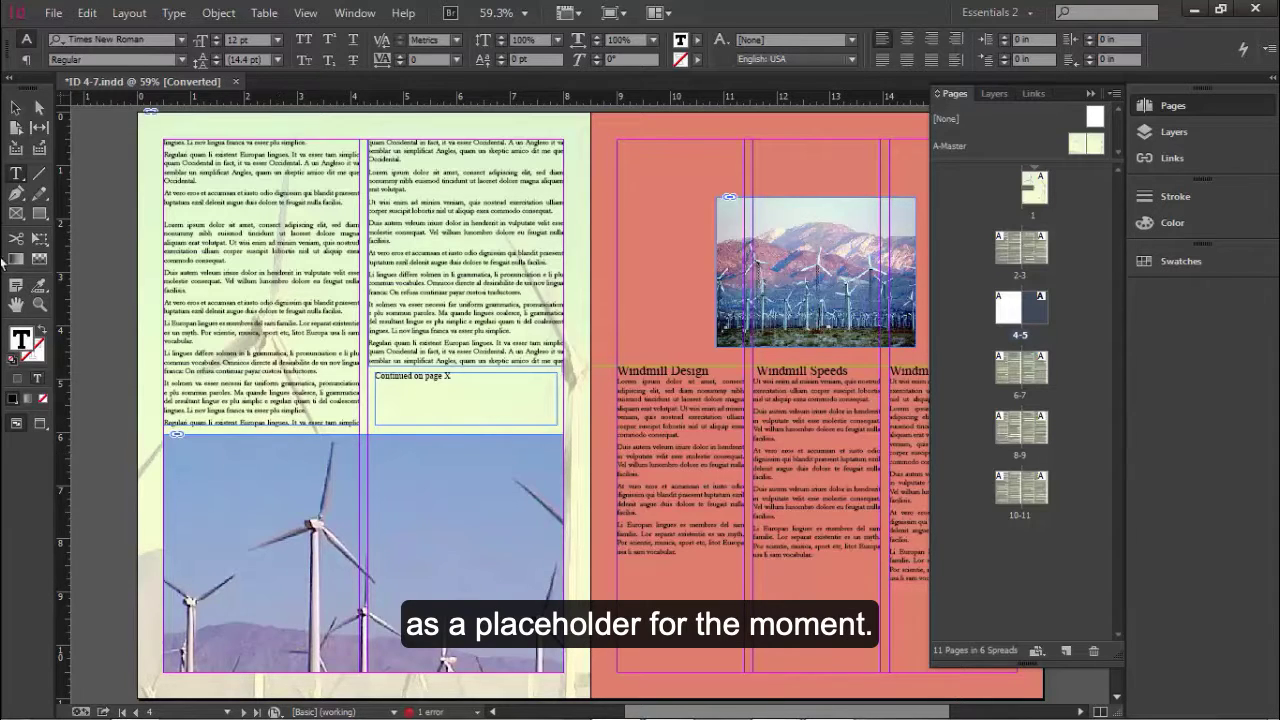
Step: Move the "Continued on page X" frame up to about Y 4.72 in so it overlaps the article text frame above
click(16, 112)
click(40, 304)
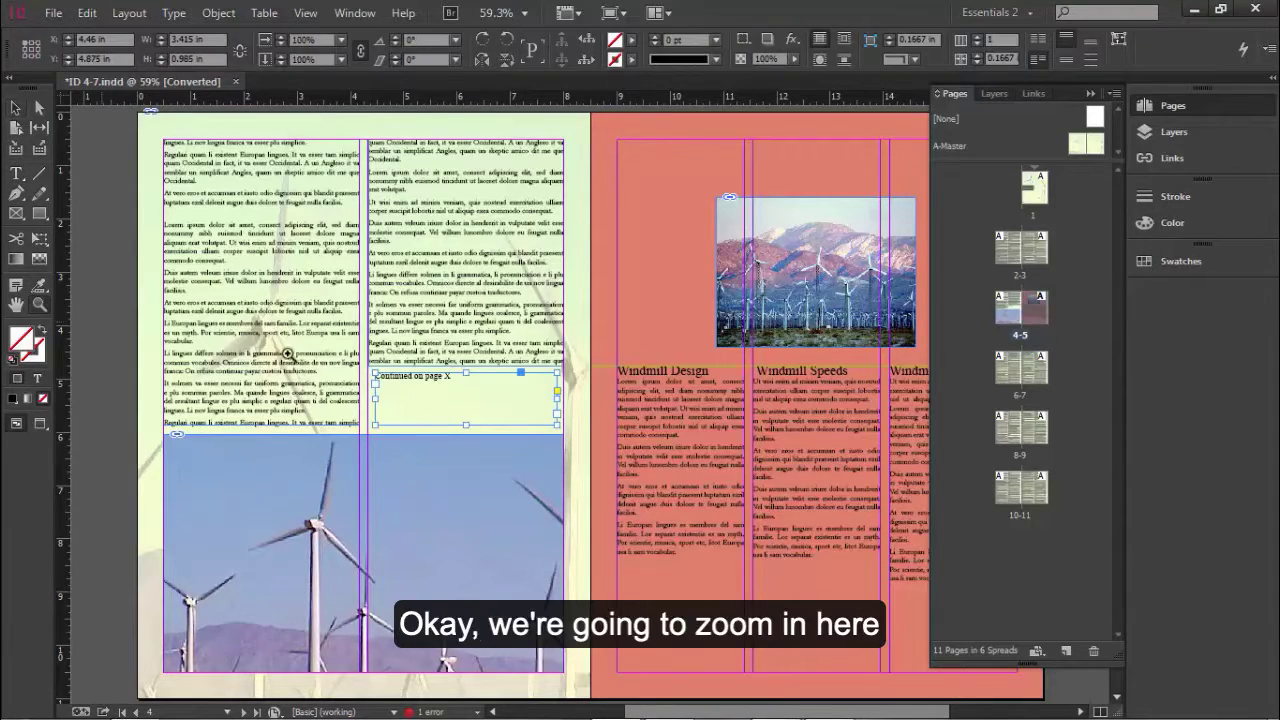
click(462, 394)
click(486, 402)
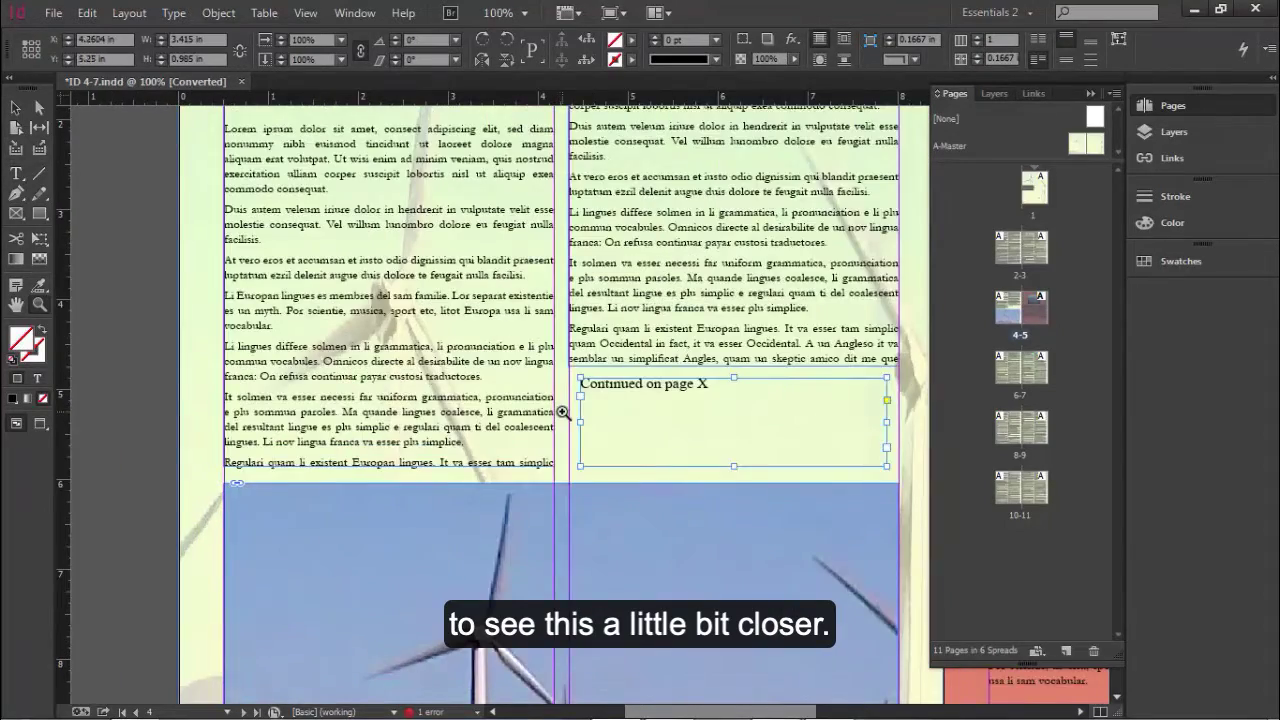
click(620, 436)
click(671, 418)
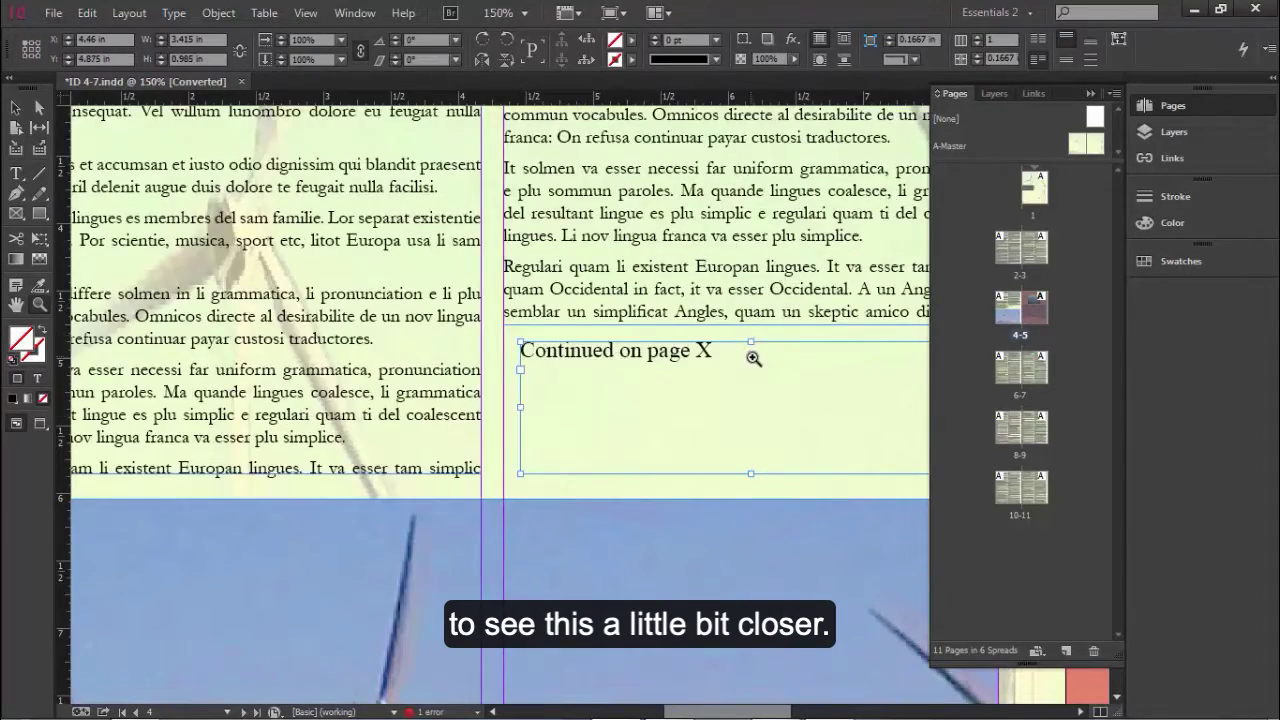
drag(775, 347, 506, 386)
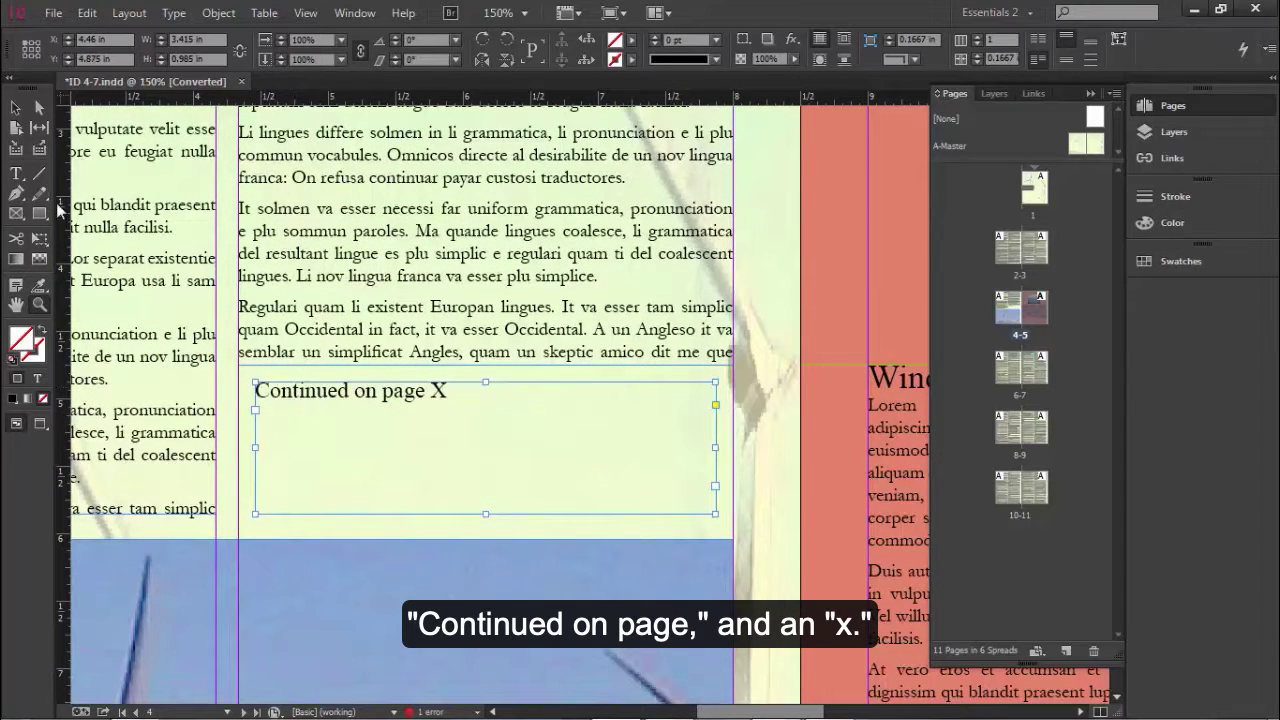
click(15, 108)
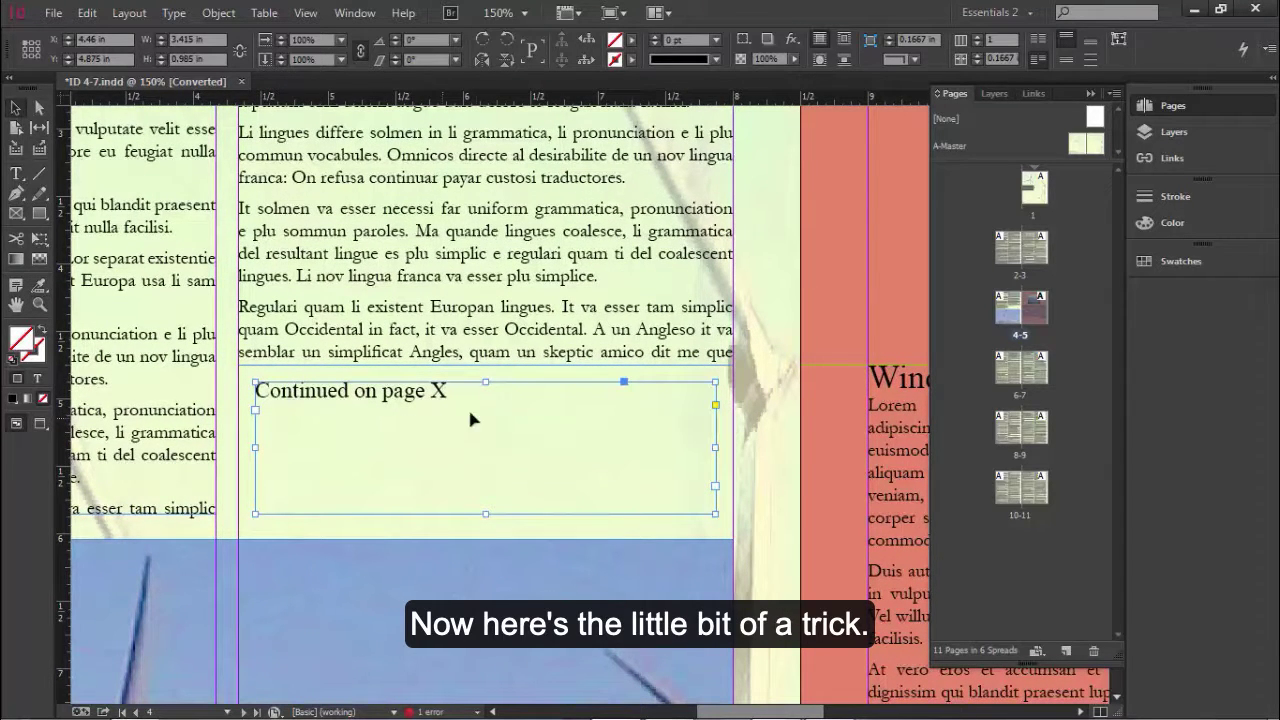
drag(534, 386, 543, 367)
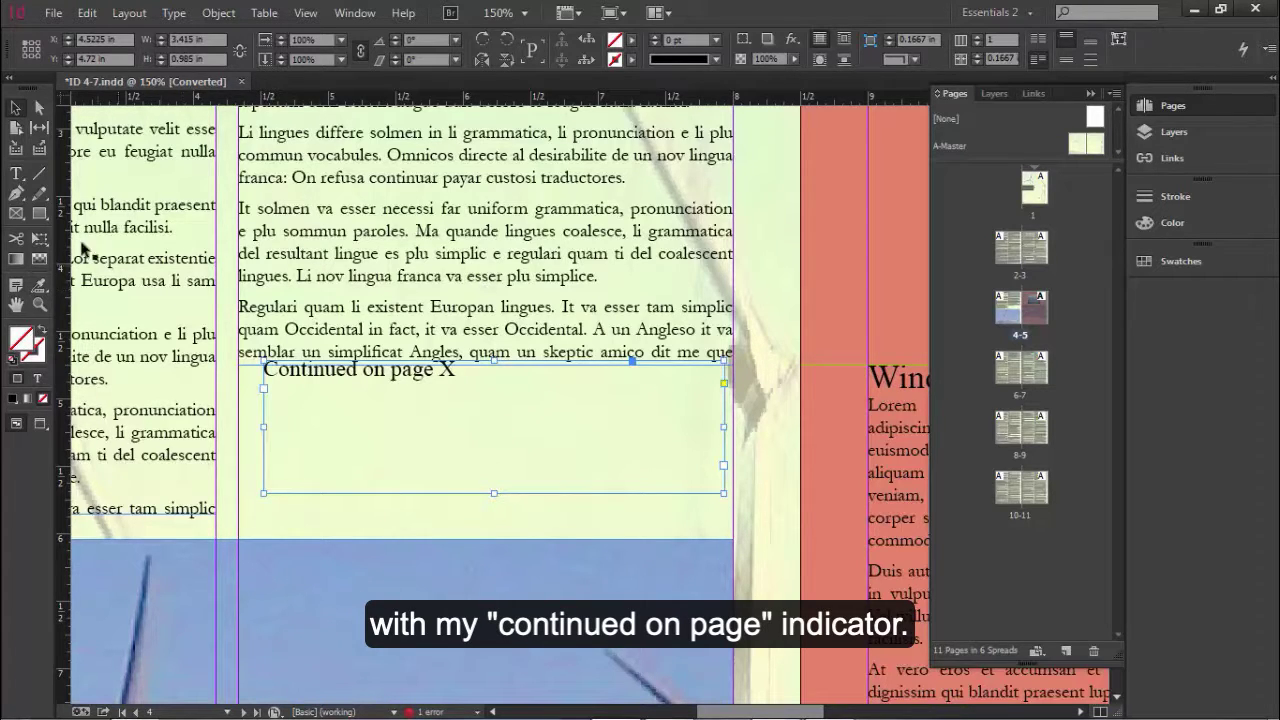
Step: Replace the placeholder X in "Continued on page X" with a Next Page Number marker
click(17, 174)
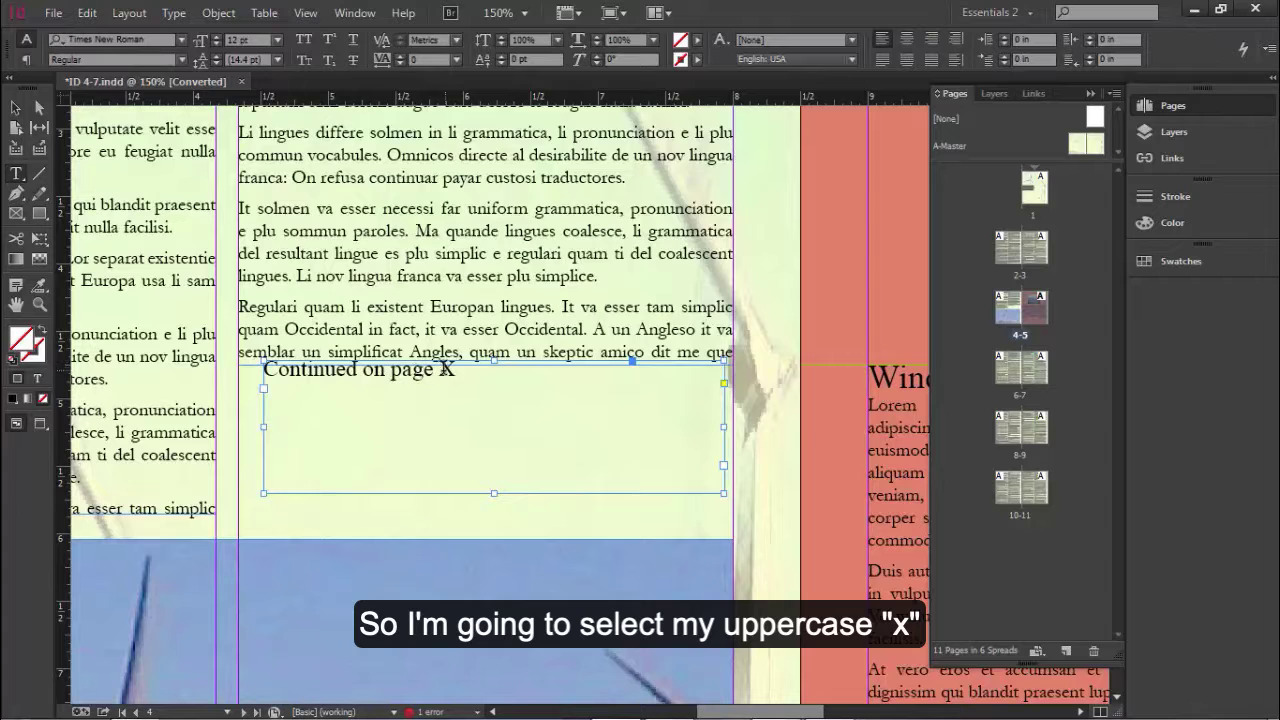
double_click(447, 369)
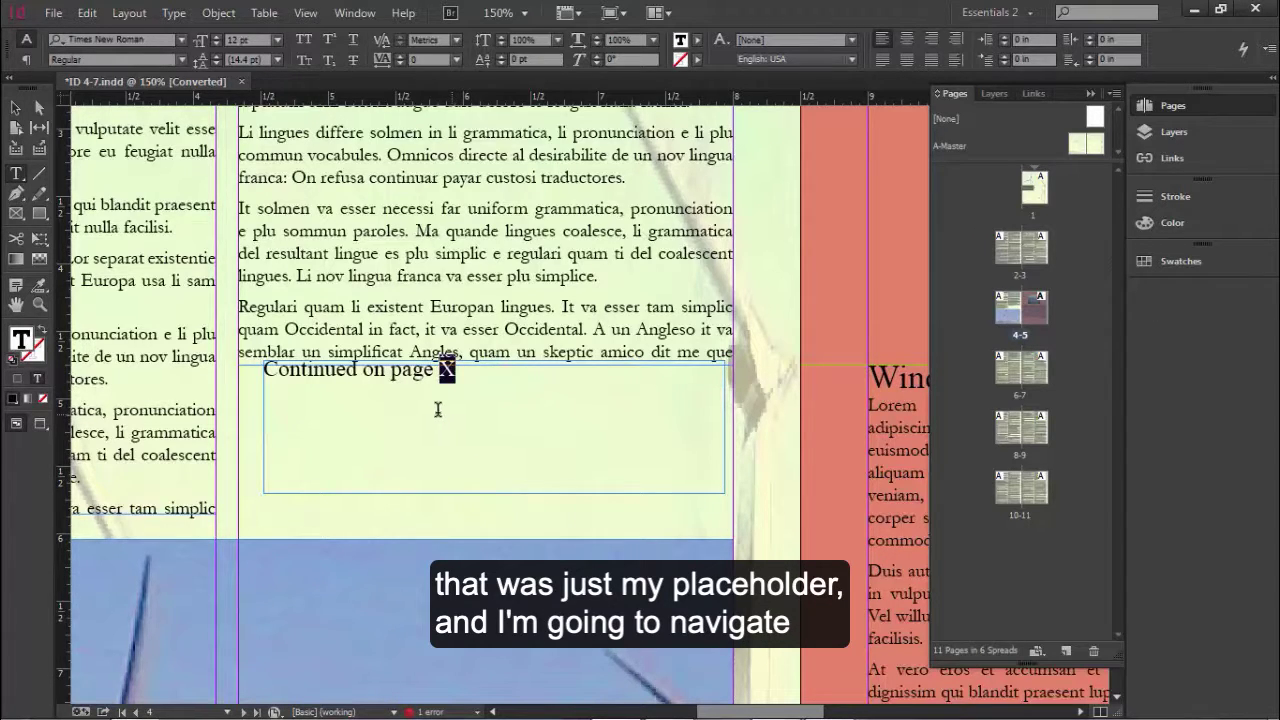
click(178, 16)
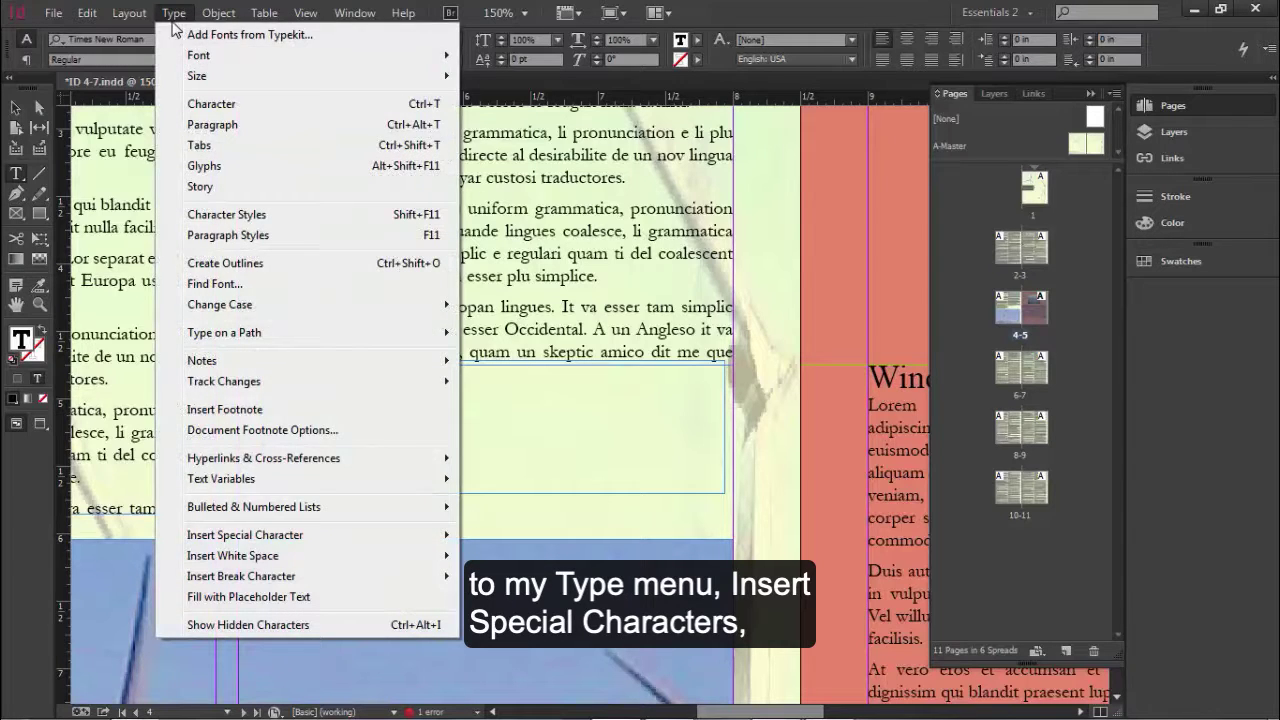
mouse_move(287, 540)
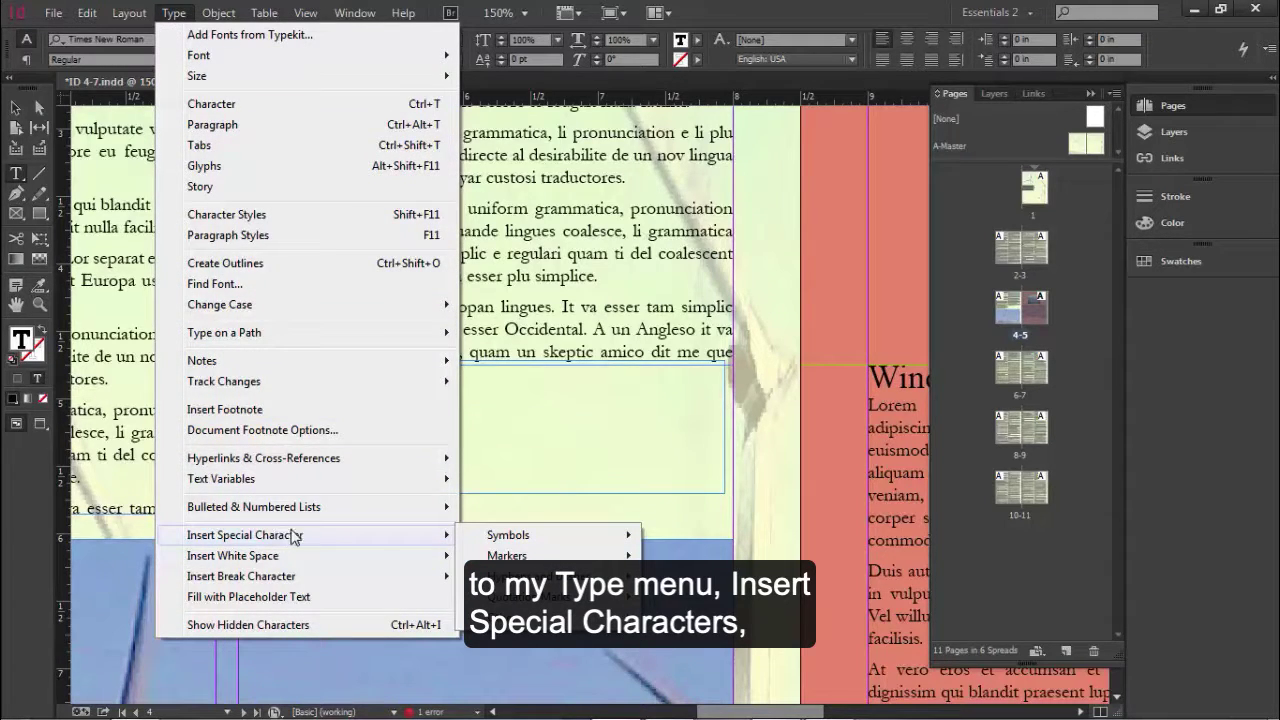
mouse_move(531, 557)
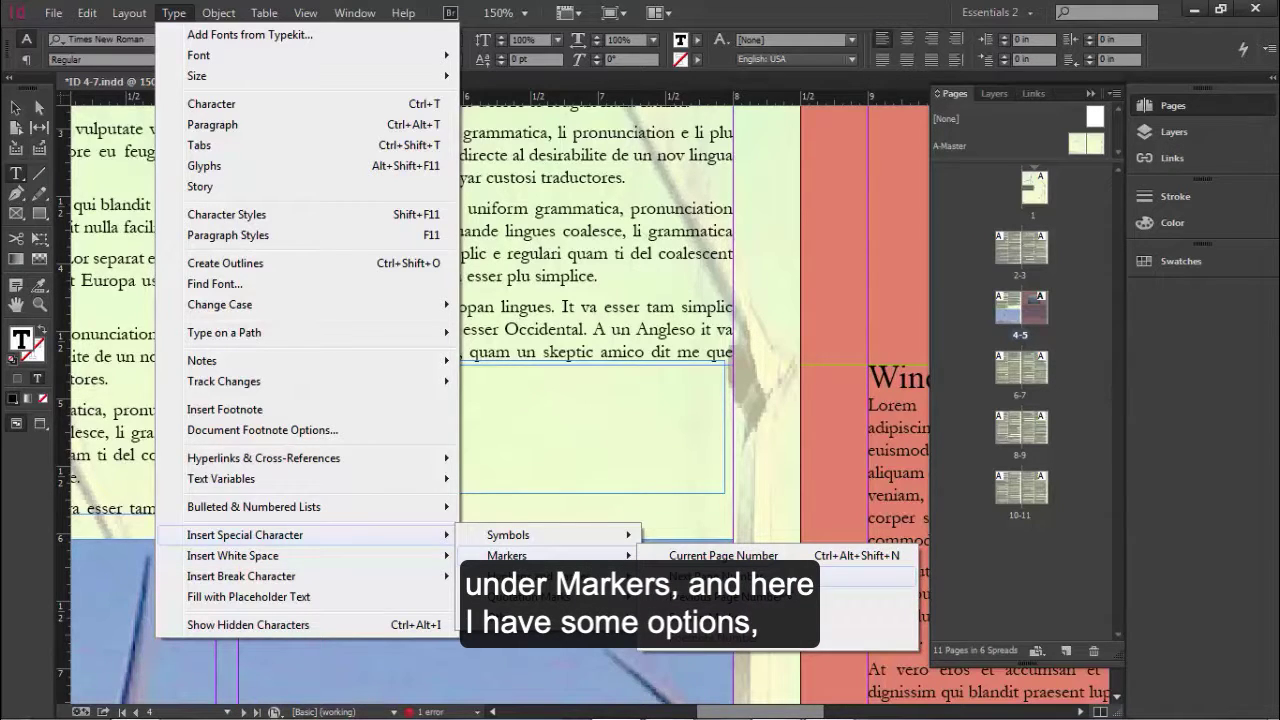
click(789, 584)
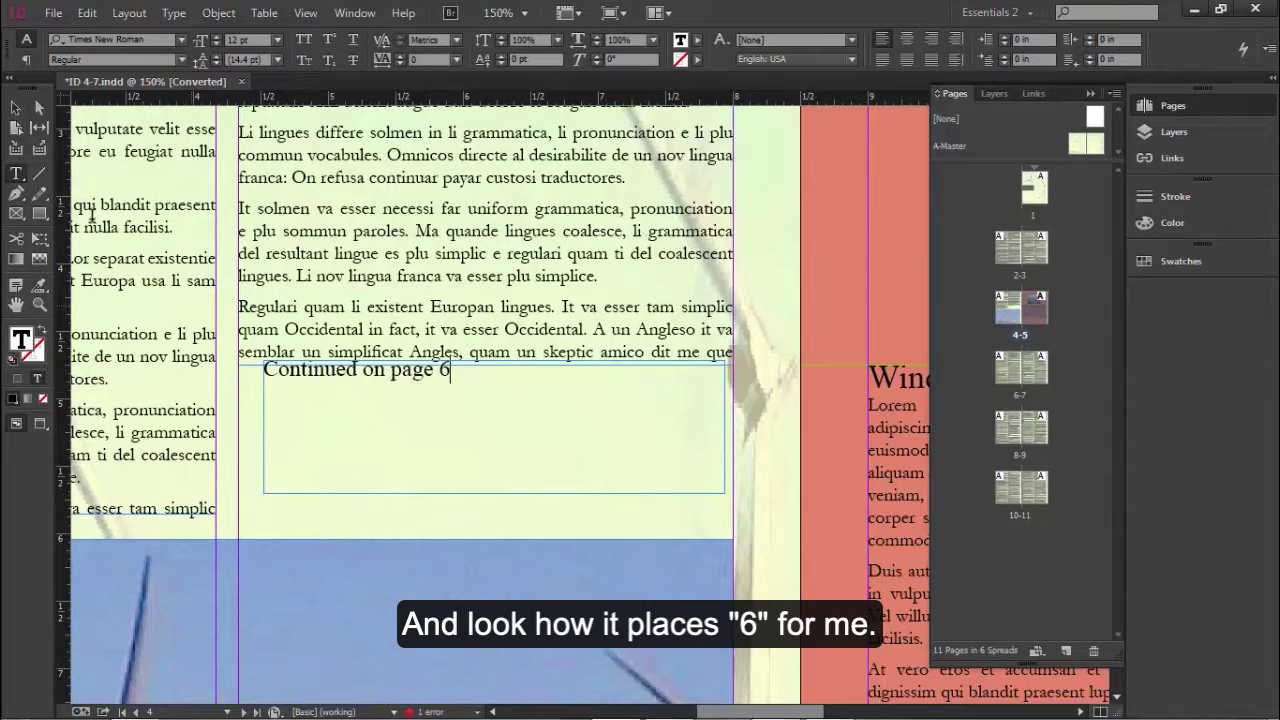
key(Escape)
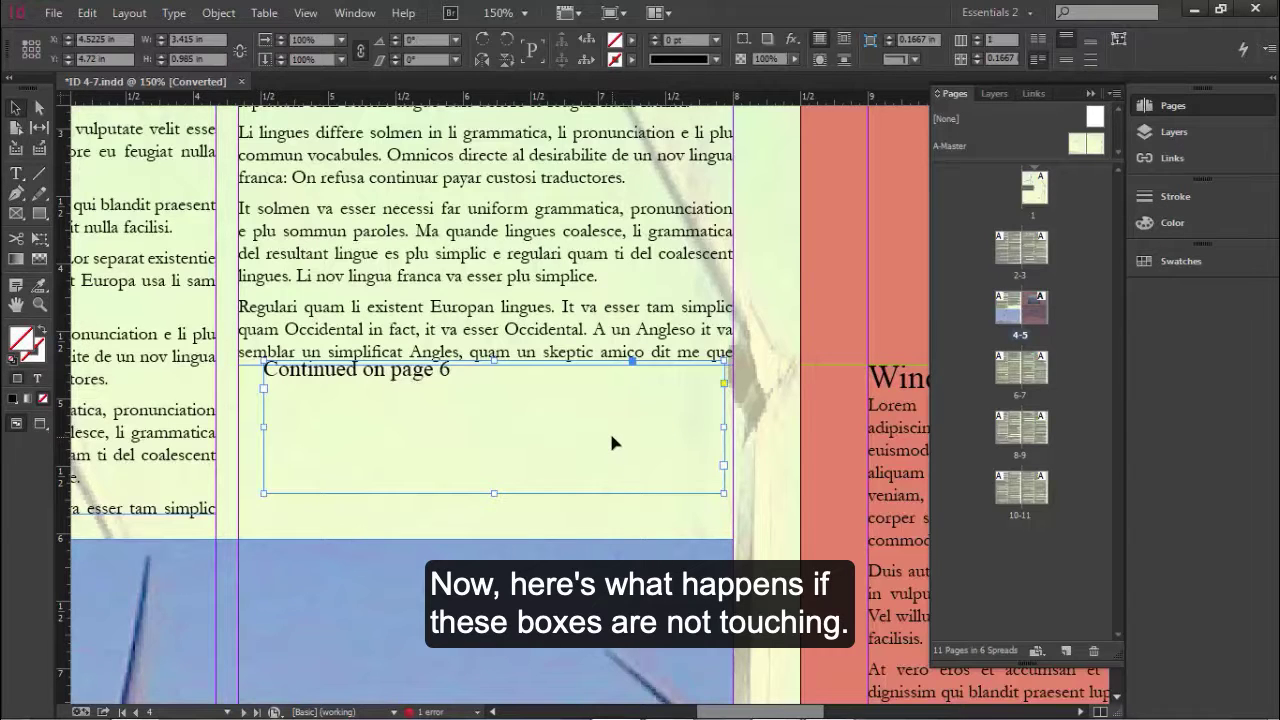
Step: Move the jump-line frame off the article frame and back to overlap it at X 4.5, Y 4.72 in, and center its text vertically
drag(611, 436, 612, 447)
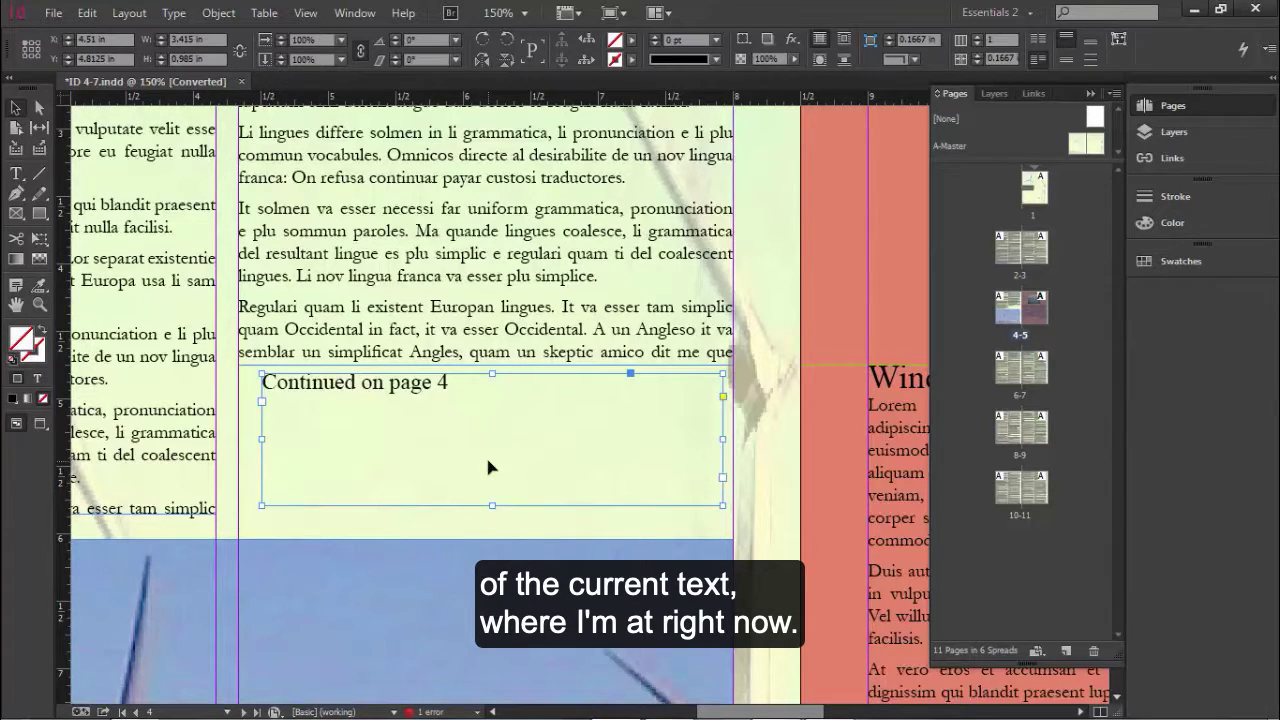
drag(469, 457, 470, 437)
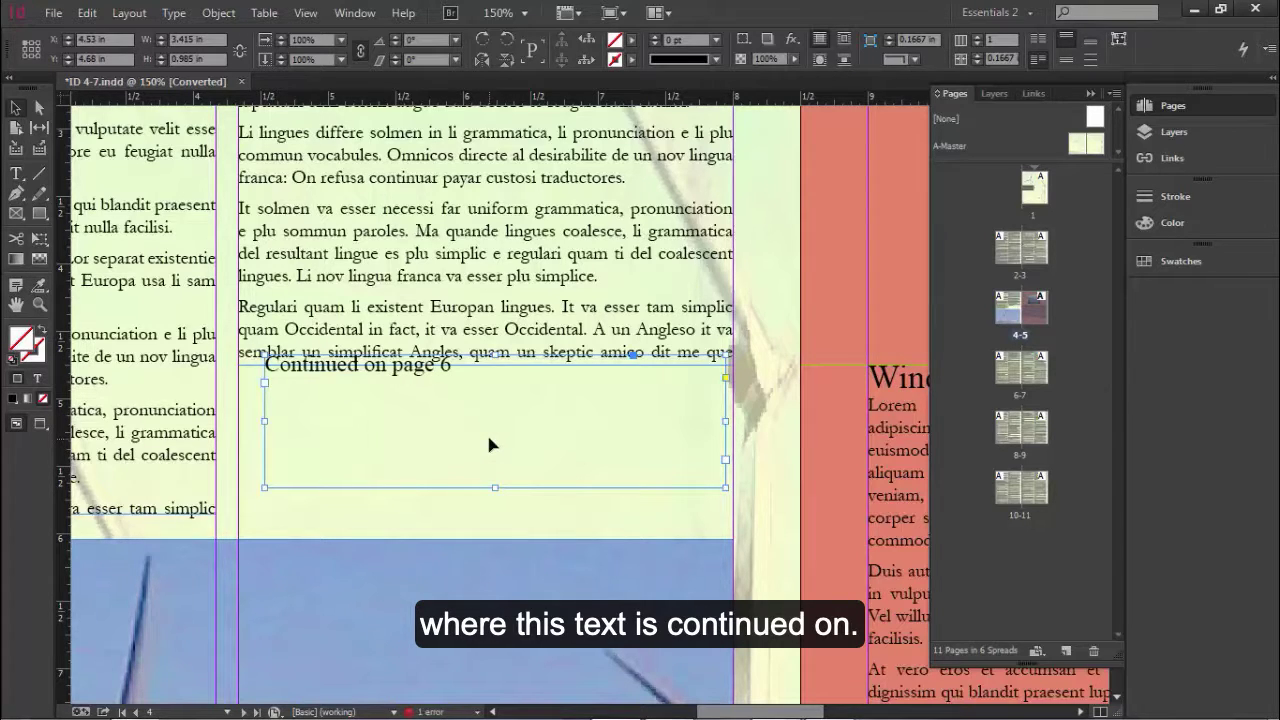
drag(480, 449, 478, 470)
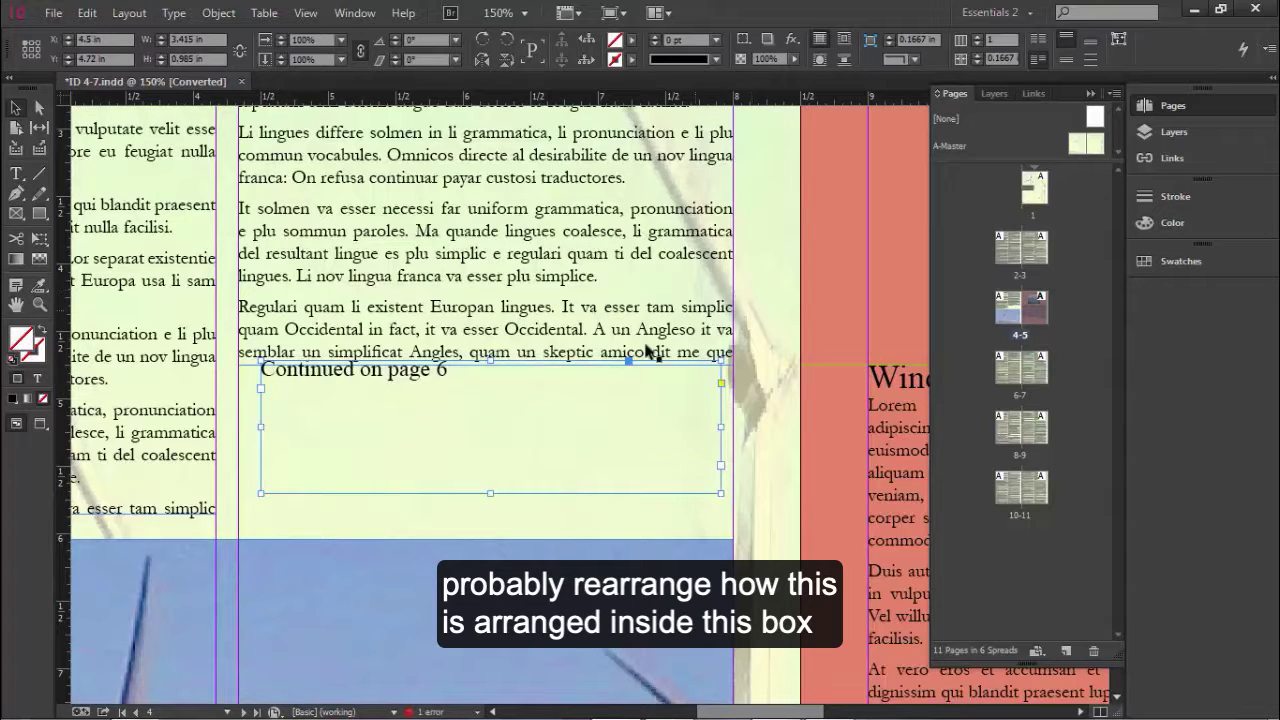
click(1065, 60)
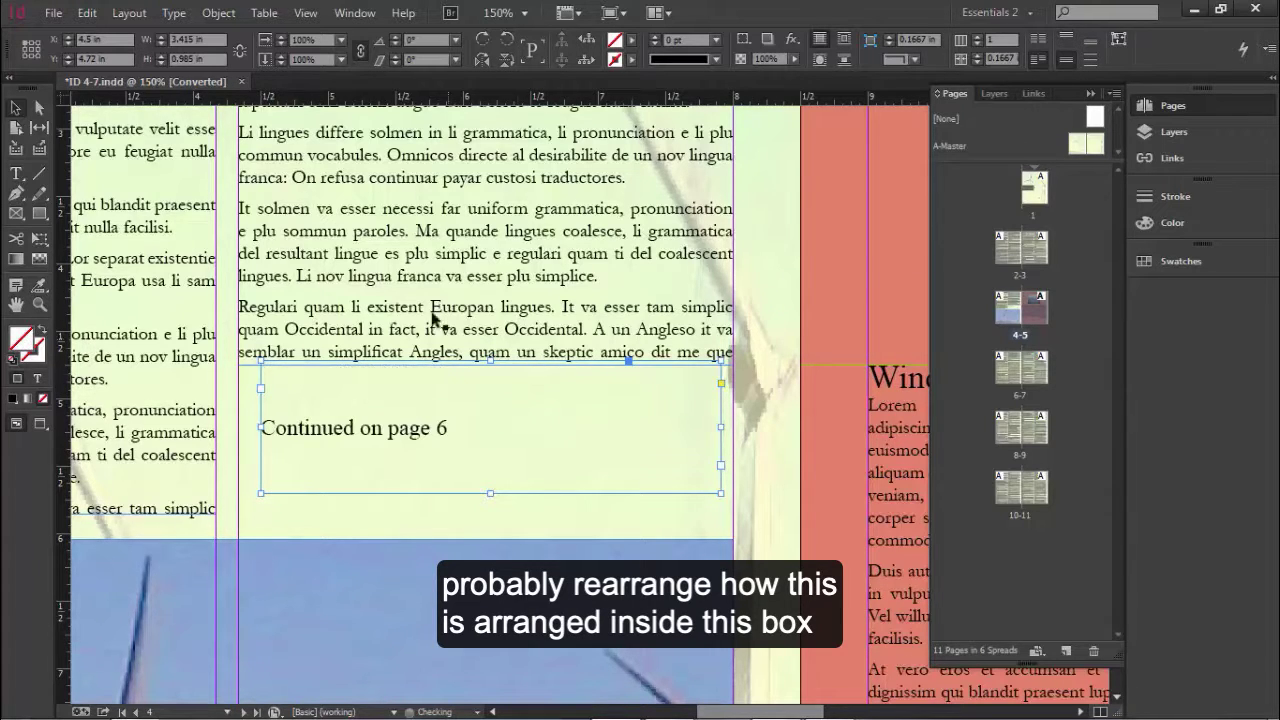